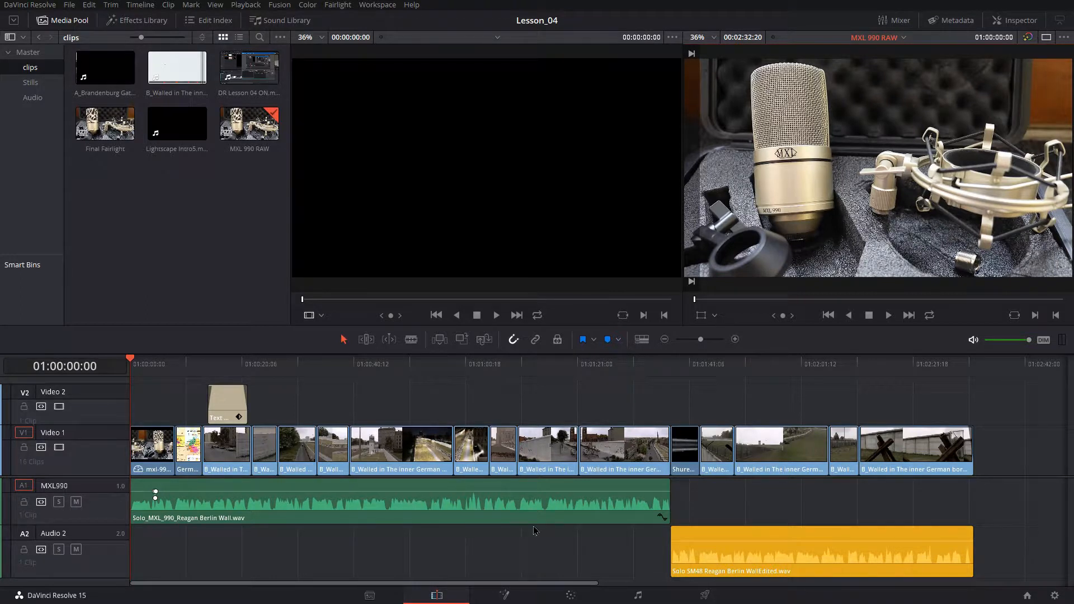
Duplicate the MXL 990 RAW timeline in the clips bin.
left_click(888, 38)
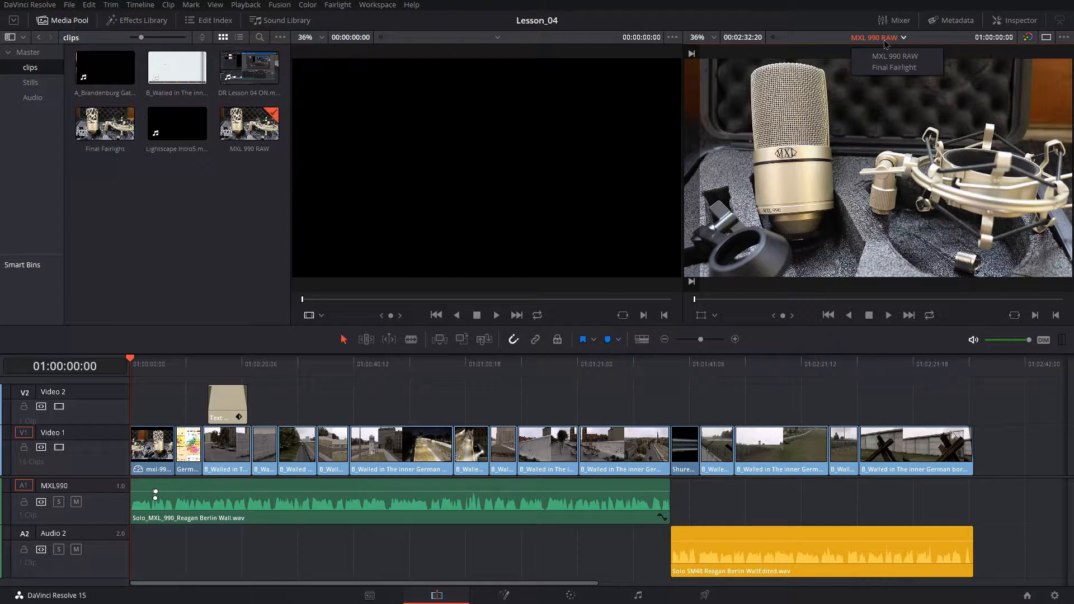
left_click(886, 56)
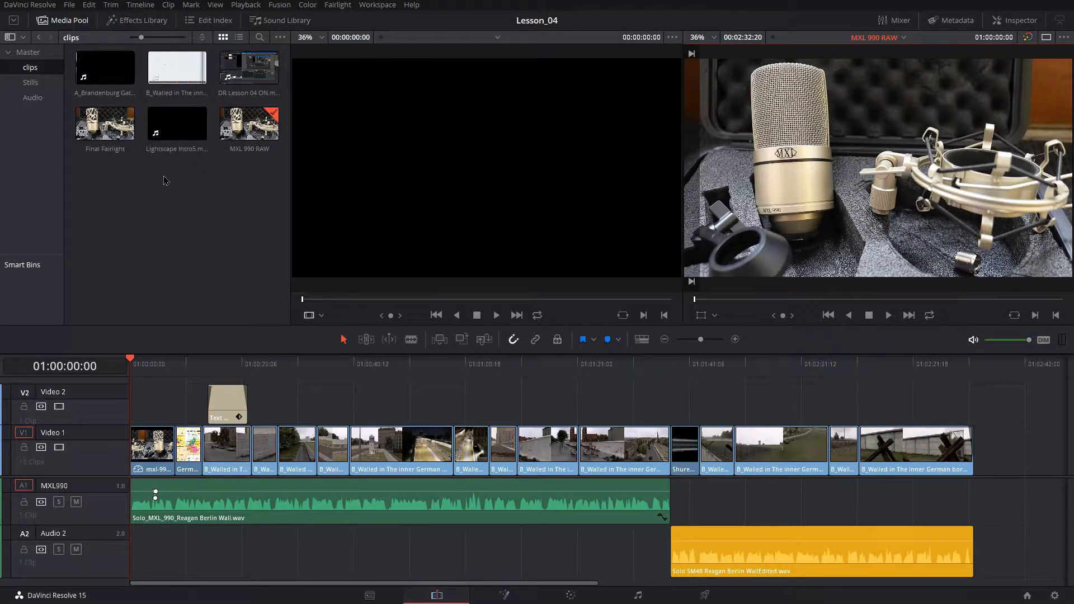
left_click(248, 124)
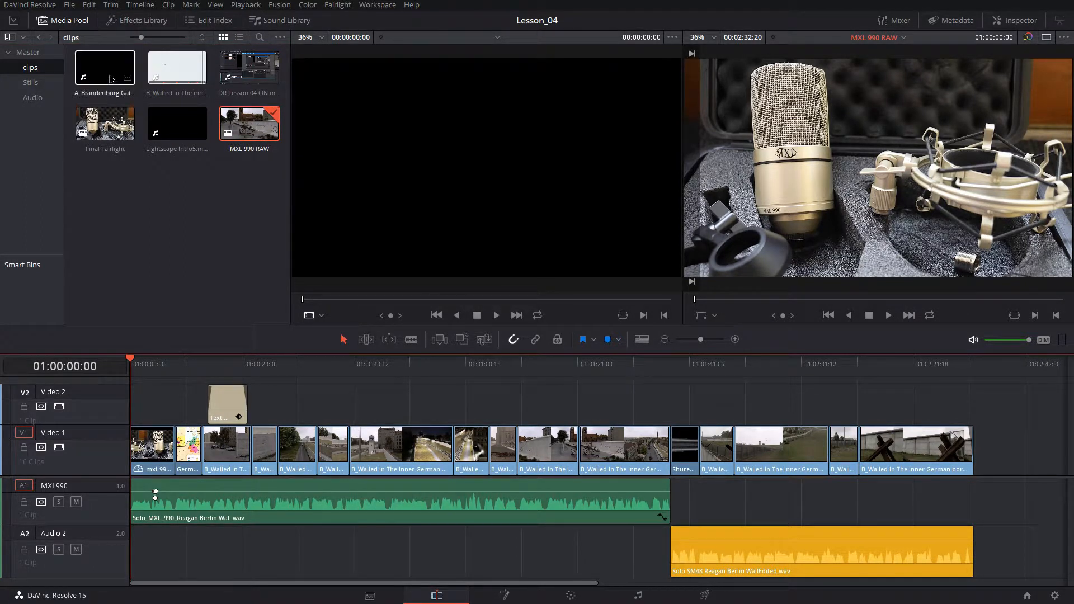
left_click(88, 5)
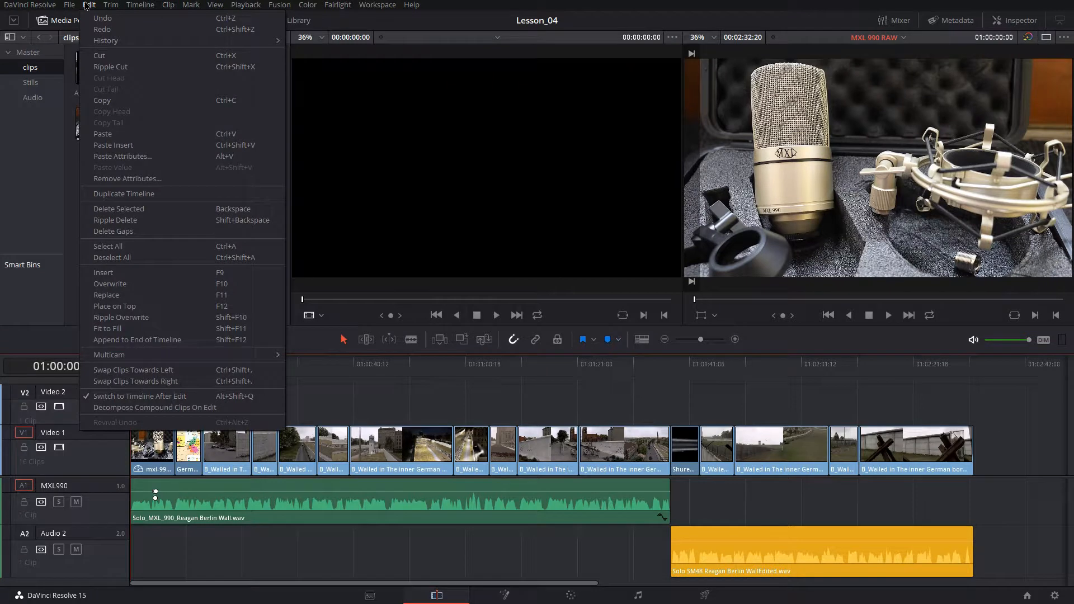
left_click(140, 199)
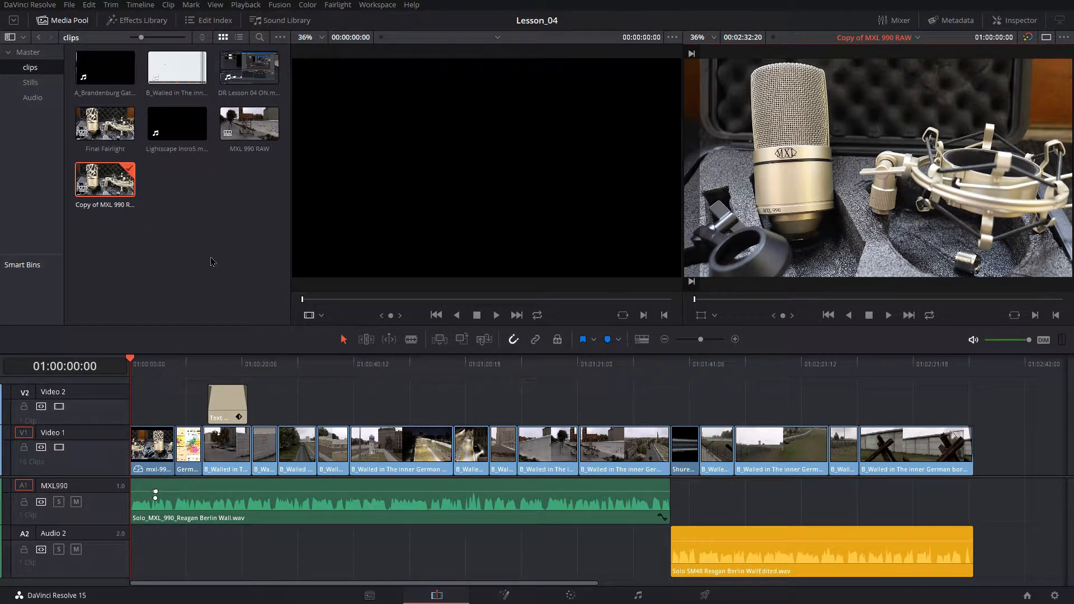
Rename the duplicated timeline as Lesson 04 Fairlight and choose it as the timeline in the viewer.
double_click(101, 204)
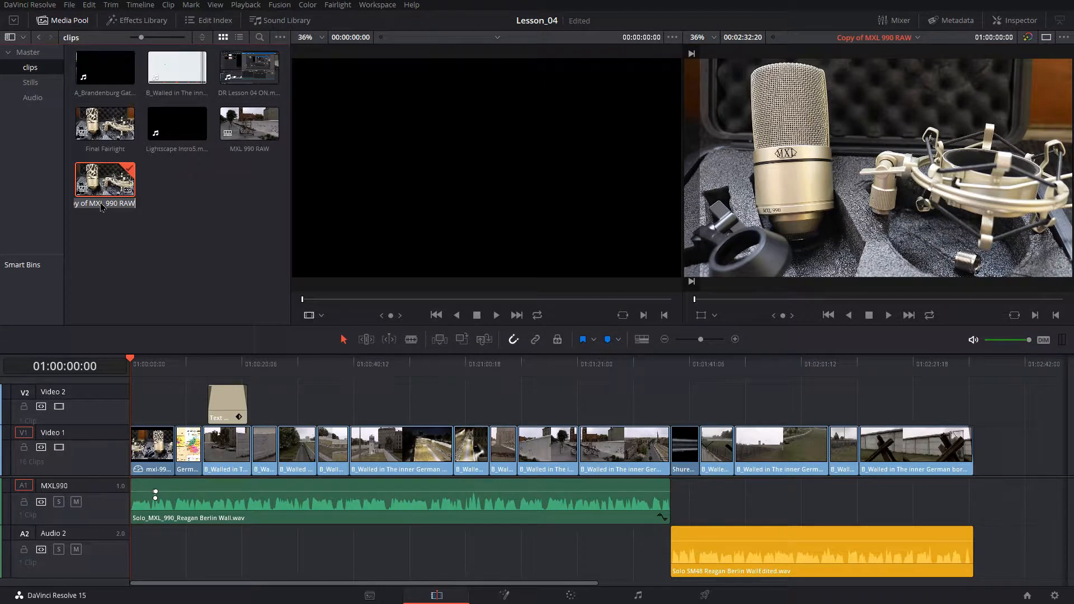
type("Lesson 04 Fairlight")
key("Return")
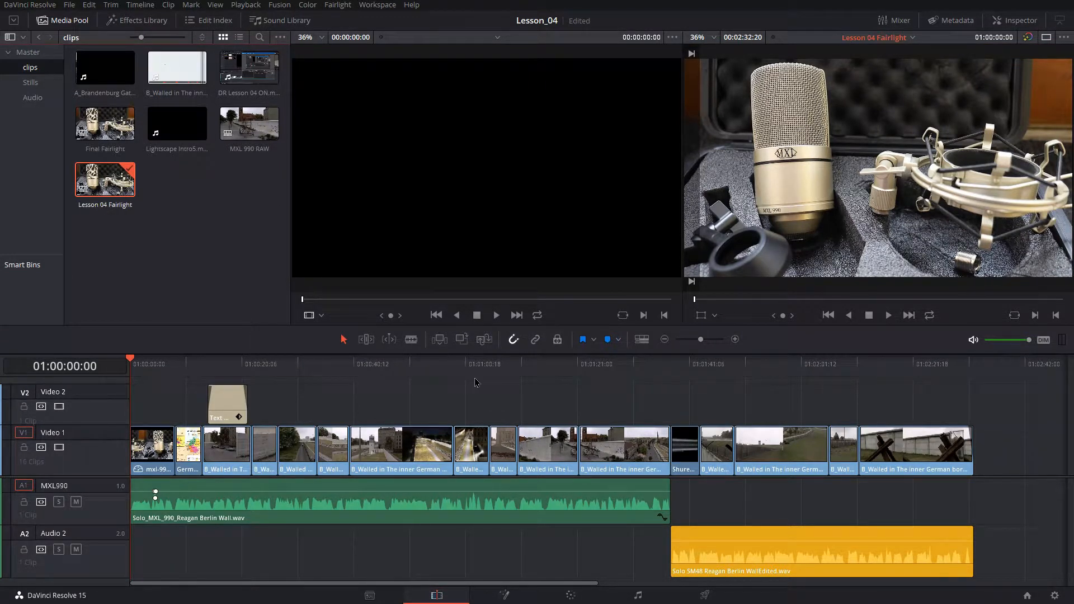
left_click(906, 40)
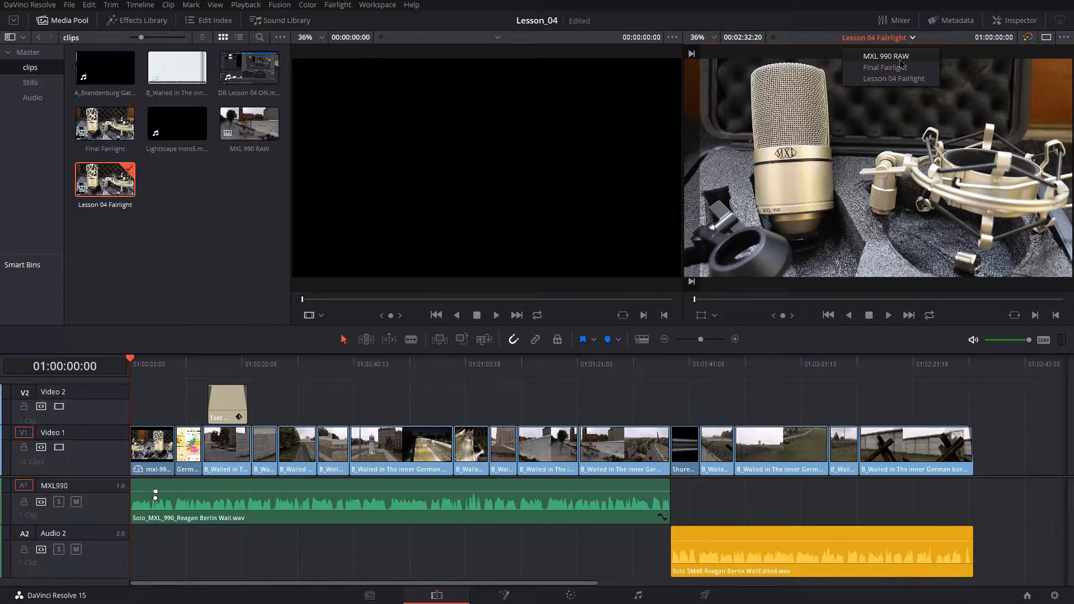
left_click(888, 79)
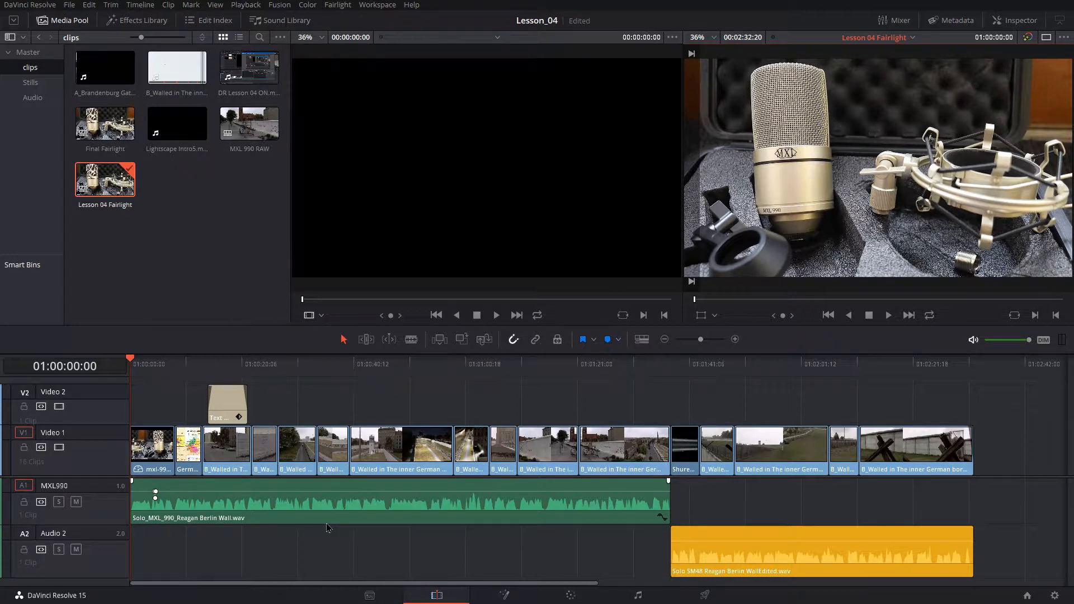
Review the master settings in the project settings without changing anything.
left_click(1055, 596)
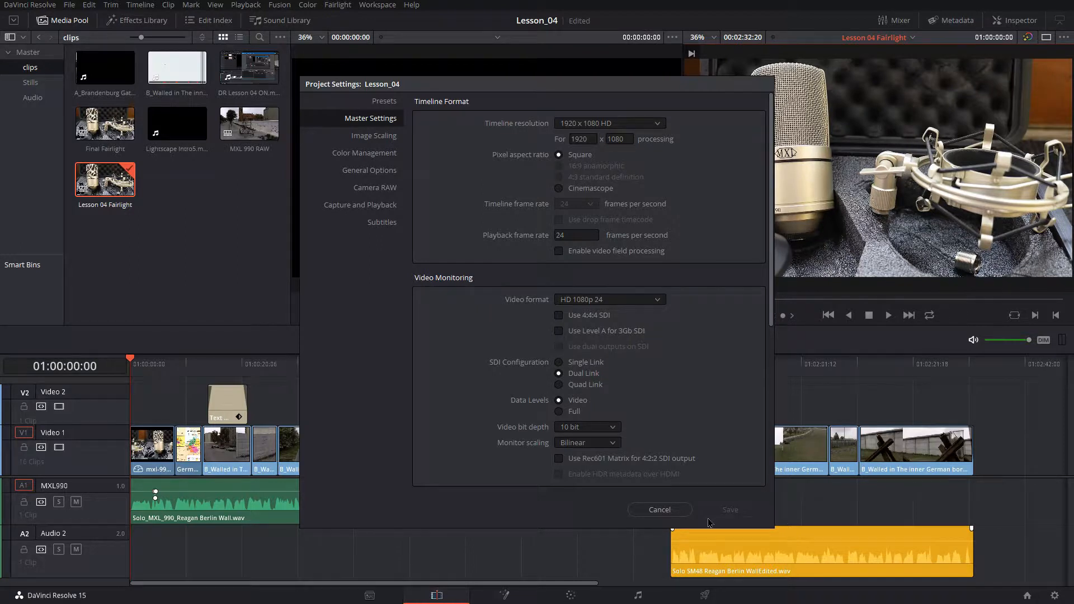
left_click(667, 510)
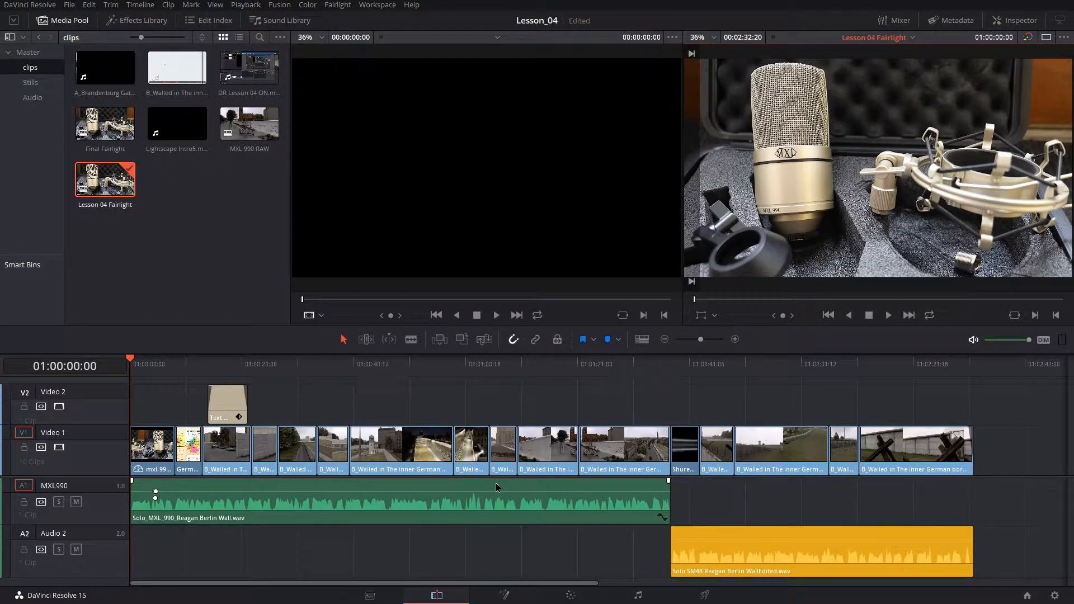
Enlarge the MXL990 track on the Fairlight page and play its Solo_MXL_990_Reagan Berlin Wall.wav clip.
left_click(348, 490)
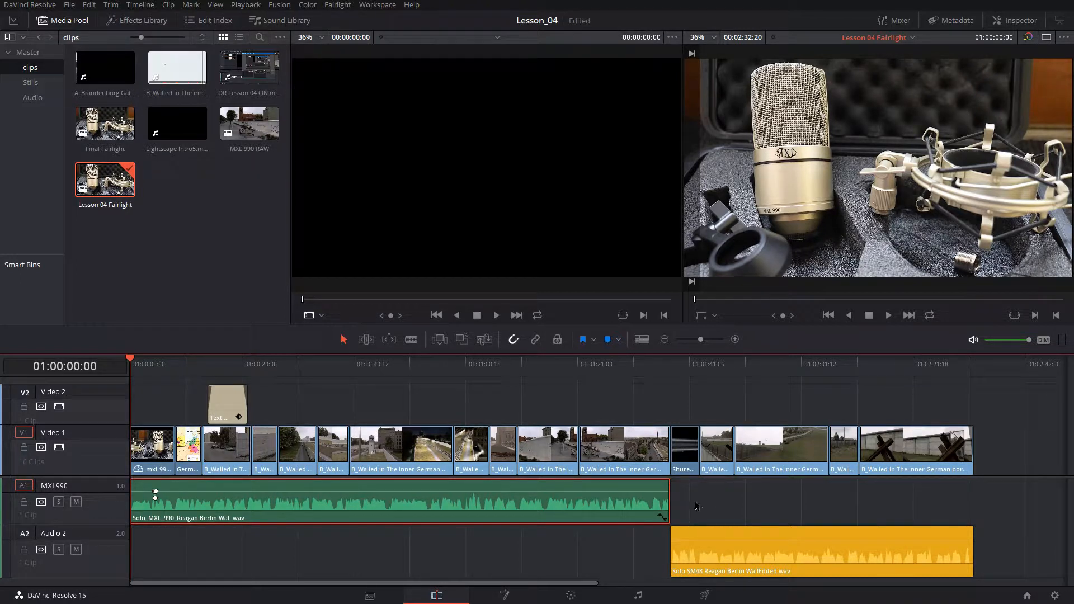
left_click(638, 596)
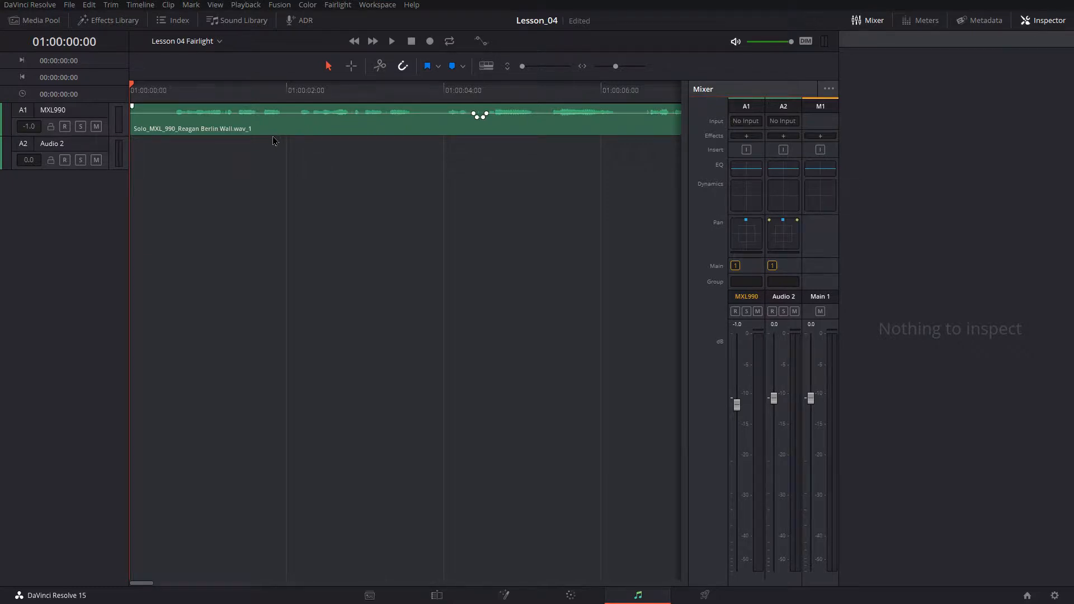
left_click_drag(95, 137, 83, 321)
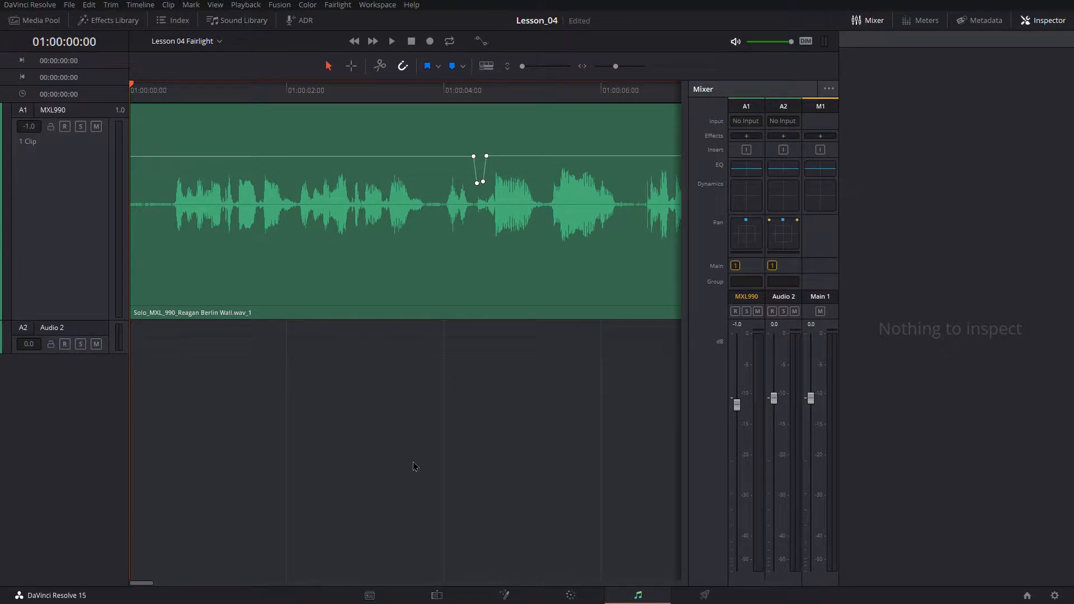
left_click(200, 280)
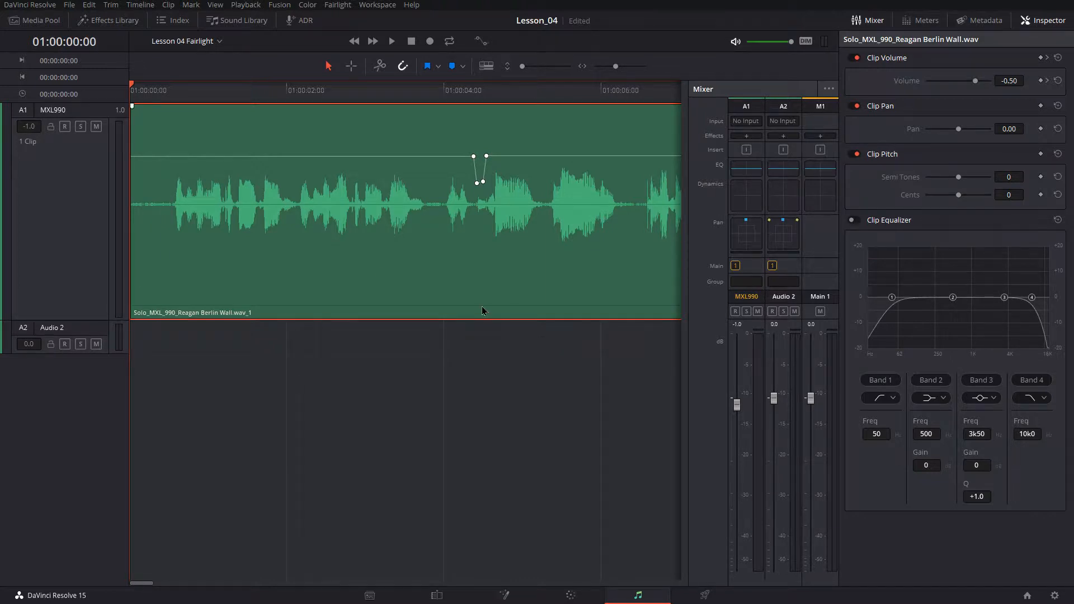
key("space")
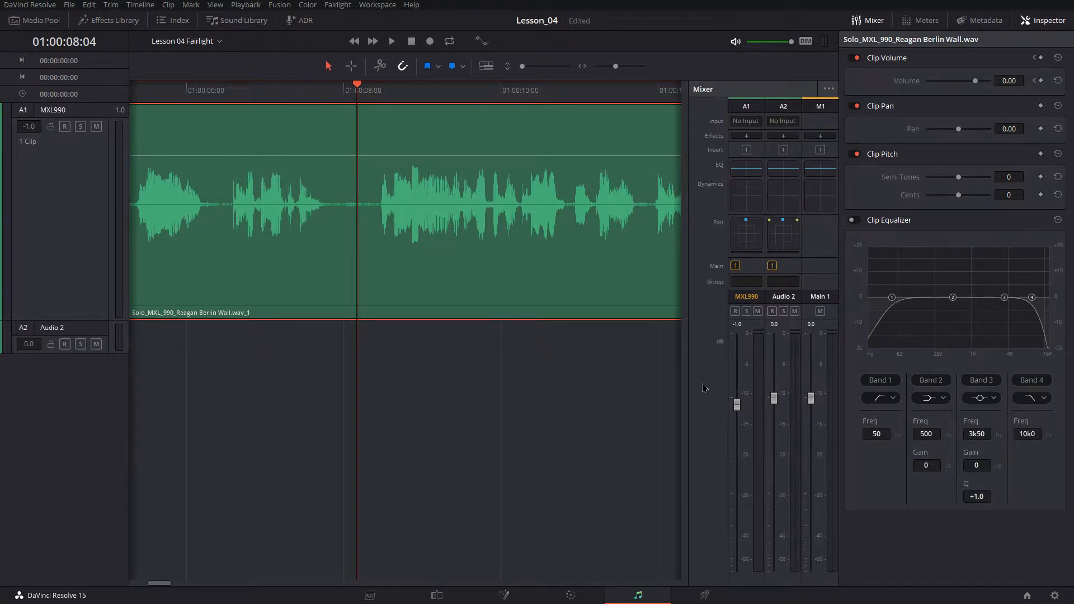
In the MXL990 track equalizer, enable Bands 1 and 6 and set their frequencies to 70 and 13k8 Hz.
double_click(746, 169)
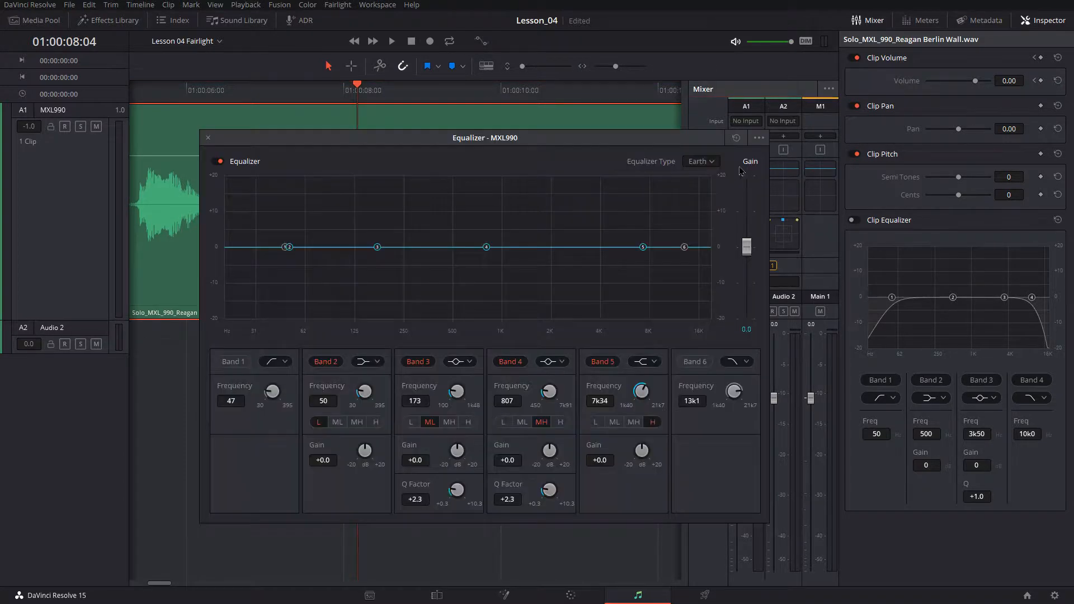
left_click_drag(687, 144, 599, 143)
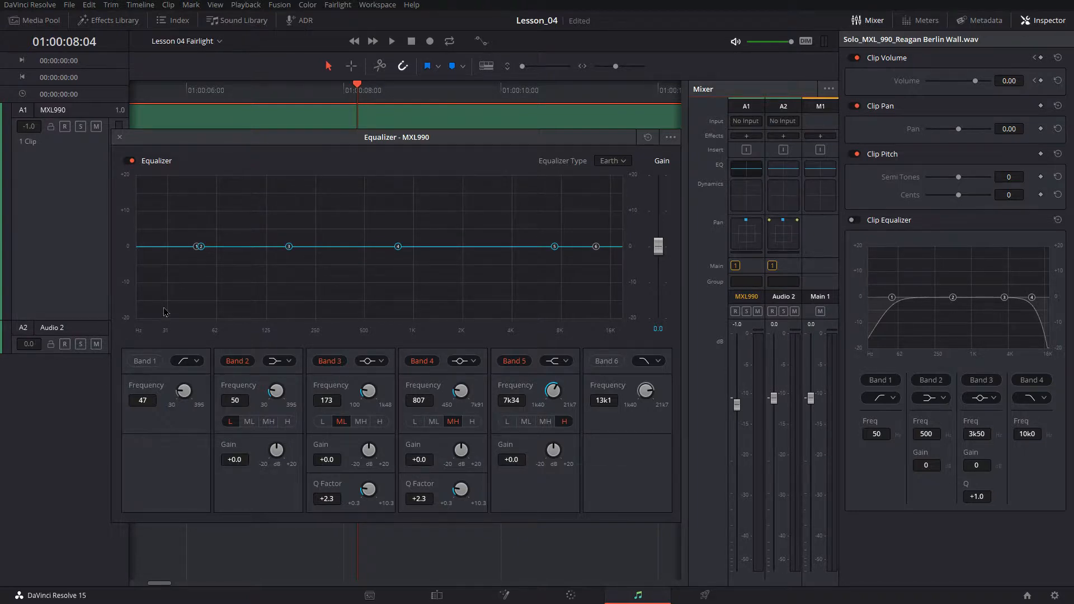
left_click(145, 360)
left_click(608, 361)
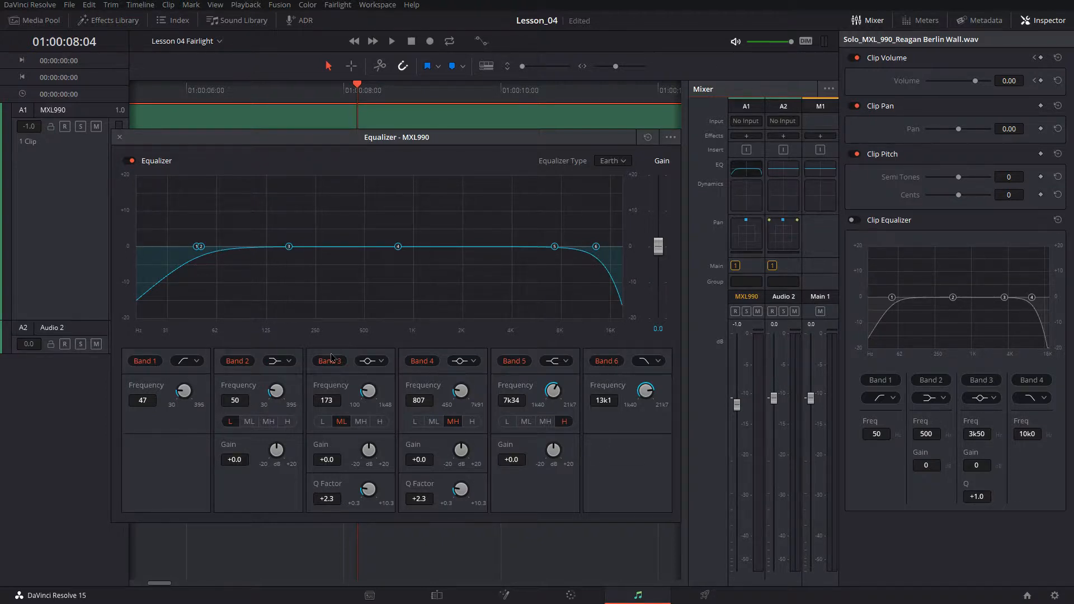
left_click_drag(180, 395, 206, 384)
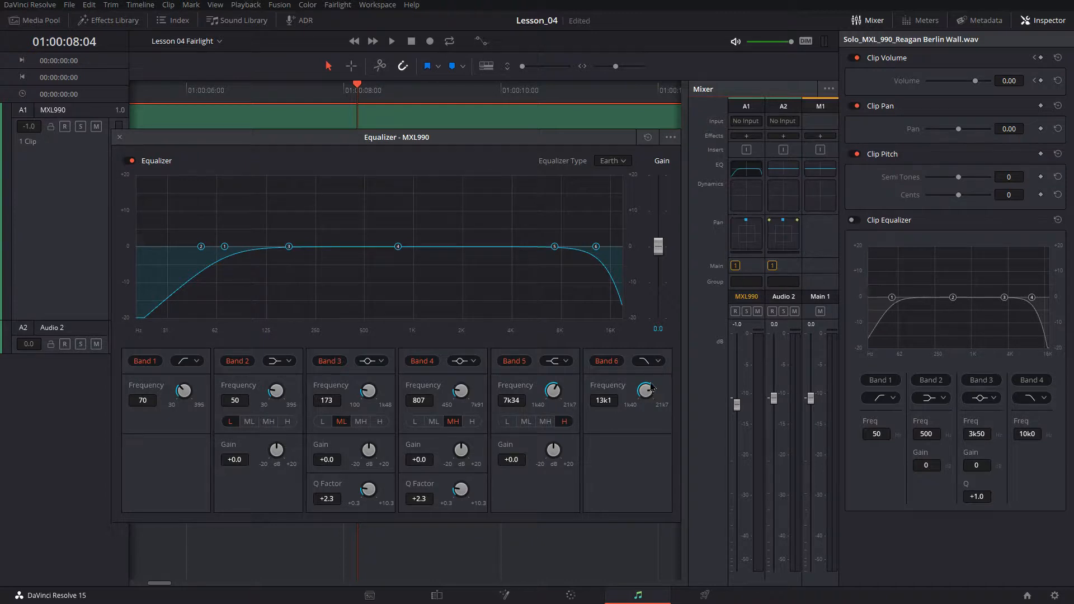
mouse_move(652, 387)
left_mouse_down()
mouse_move(677, 408)
mouse_move(665, 385)
left_mouse_up()
Change the filter shapes of equalizer Bands 2 and 5 from shelf to bell.
left_click(275, 362)
left_click(280, 387)
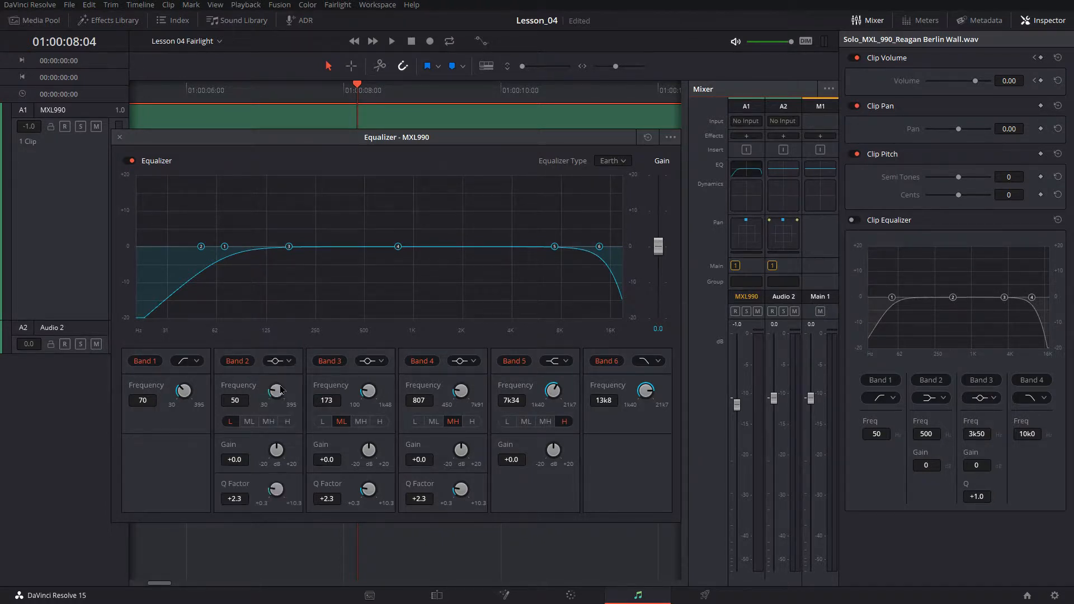
left_click(560, 362)
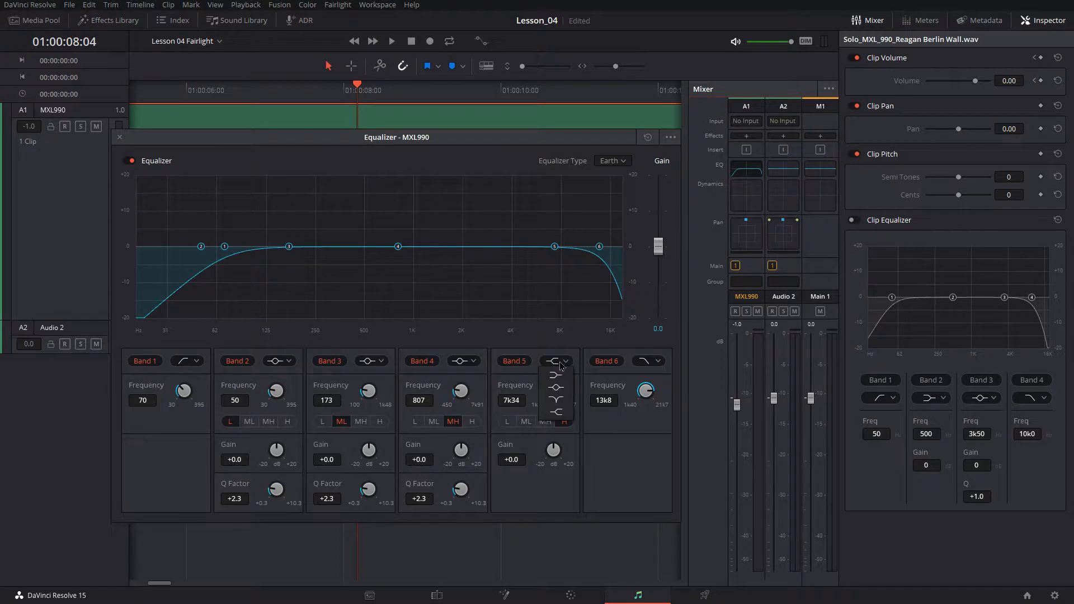
left_click(566, 394)
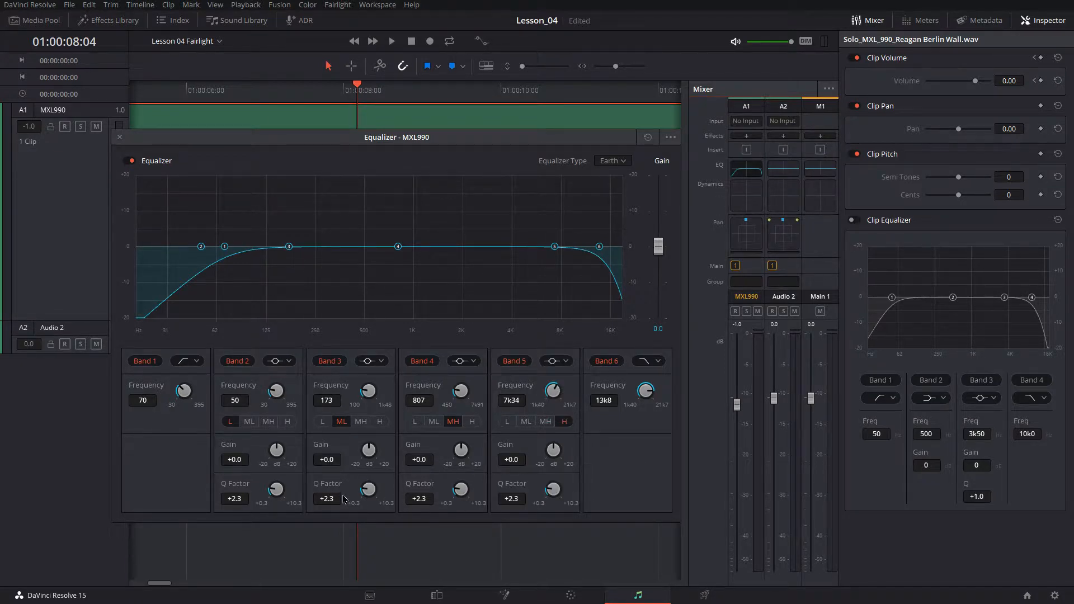
Set Band 2's Q factor to +10.3 and gain to about +19.5 dB, and sweep its frequency to about 86 Hz during playback.
left_click_drag(277, 490, 397, 503)
left_click_drag(276, 448, 468, 467)
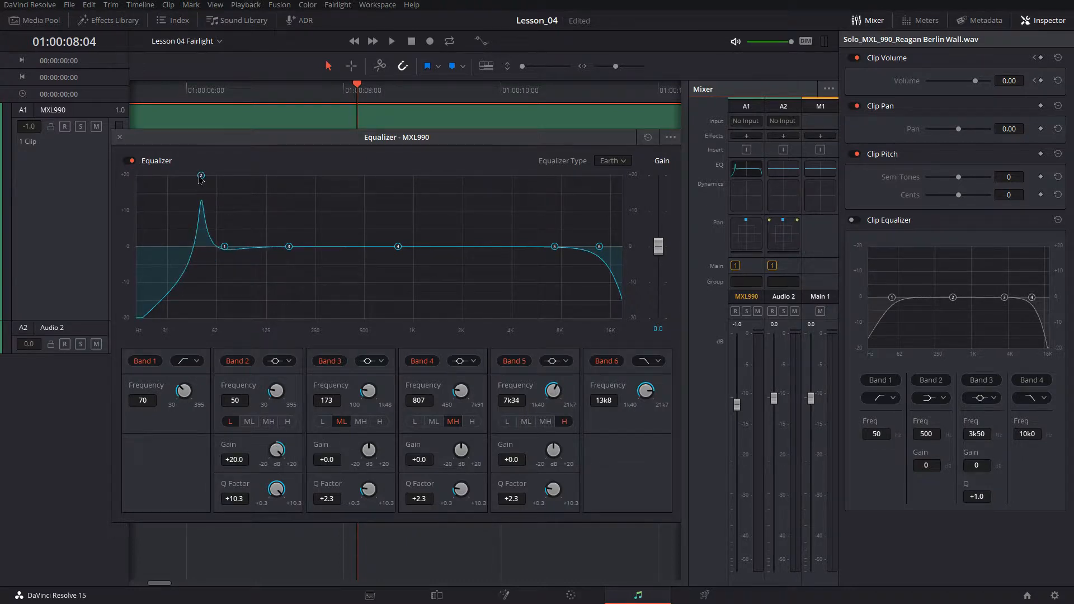
left_click_drag(201, 176, 217, 178)
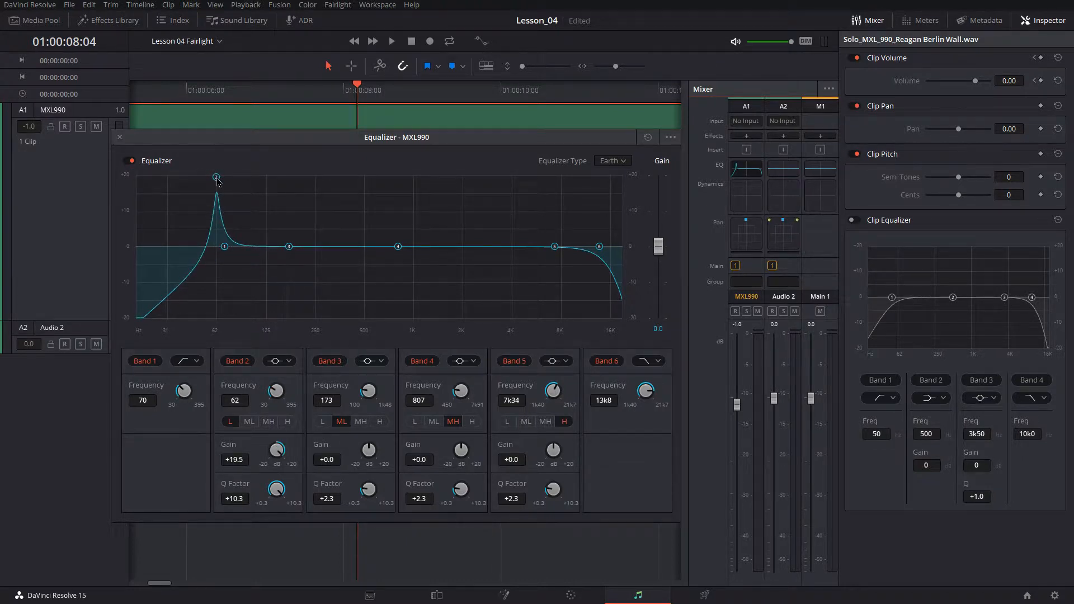
key("space")
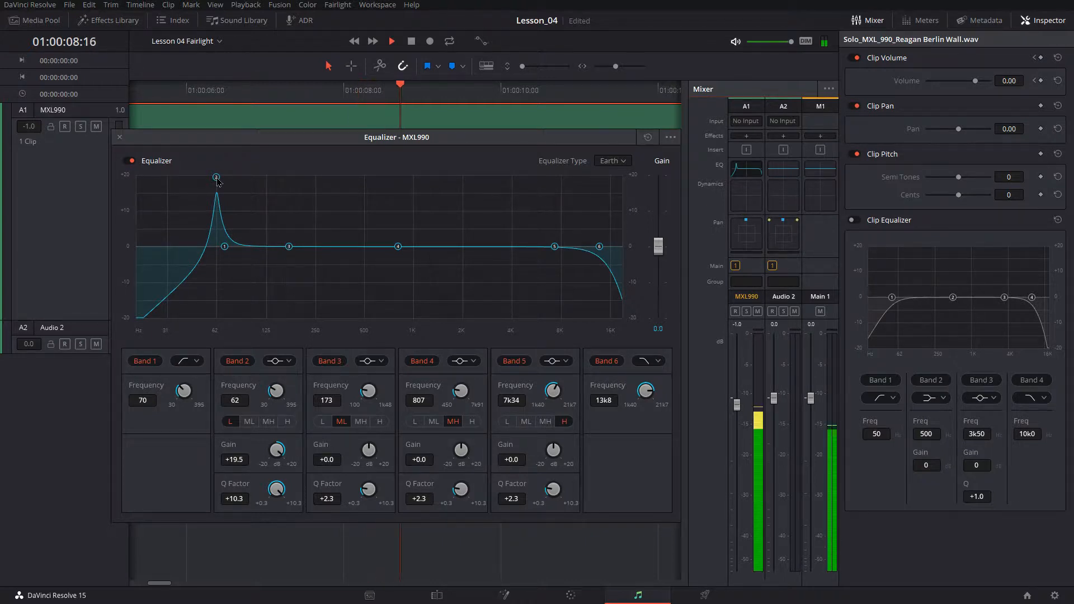
left_click_drag(217, 179, 242, 182)
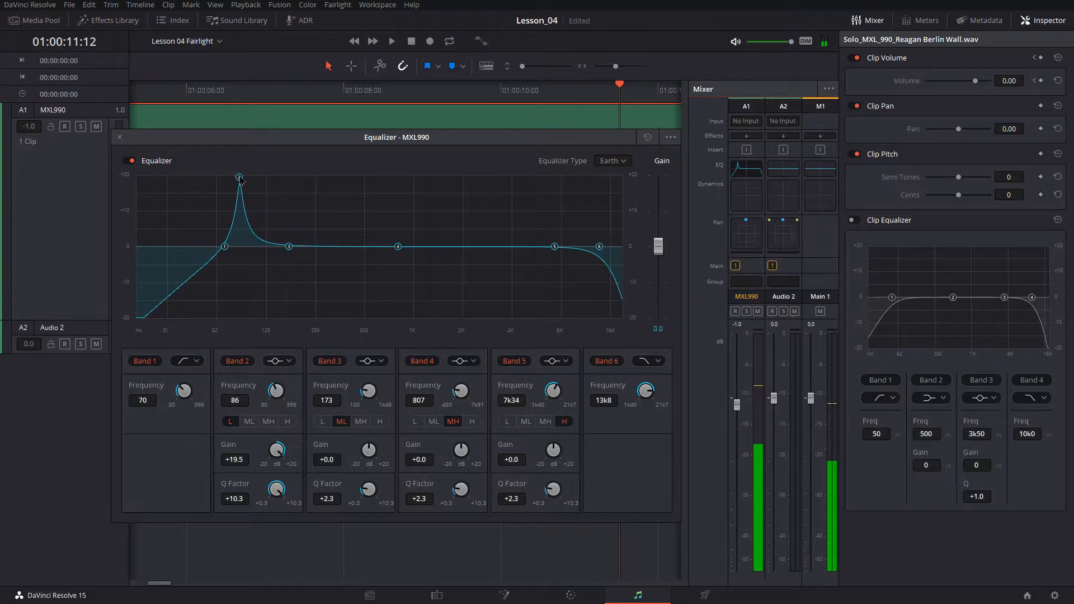
Audition Band 2 at 88 Hz while lowering its gain to +3.8 dB, and widen it to a Q factor of +3.7.
left_click_drag(241, 182, 242, 233)
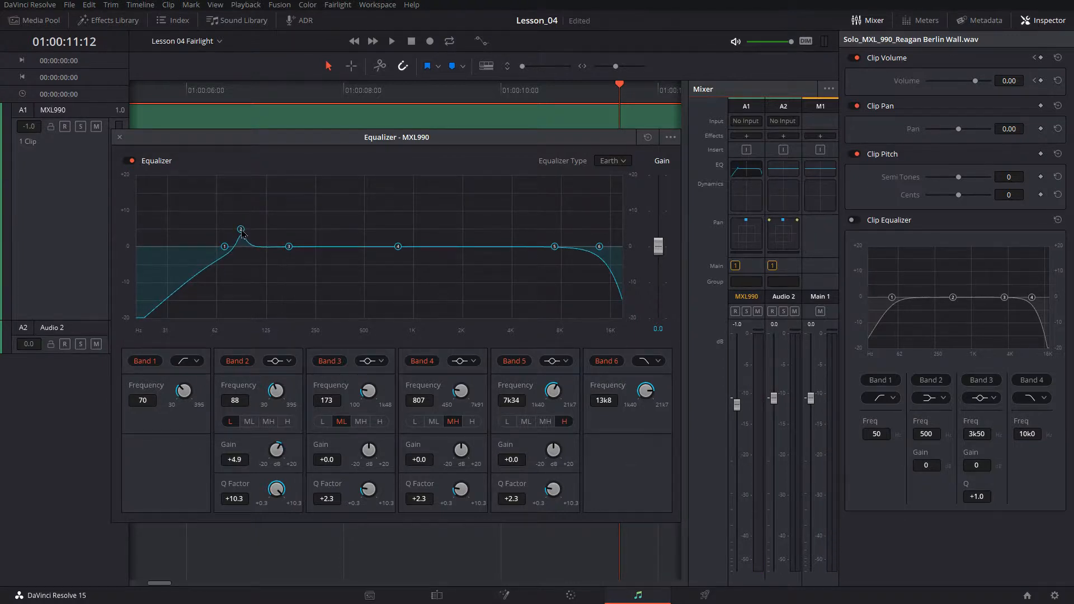
key("space")
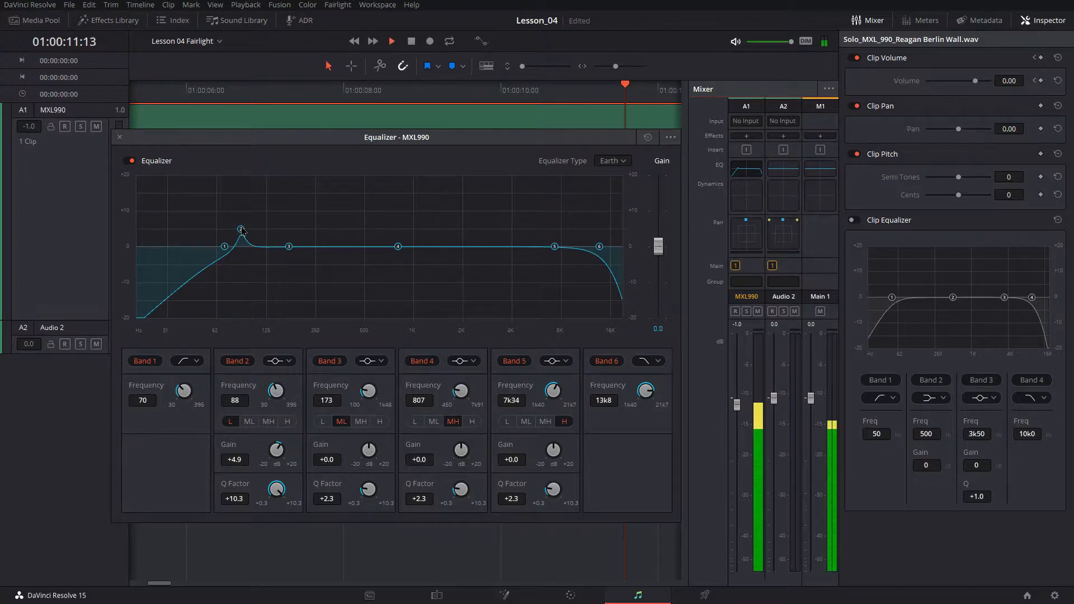
key("space")
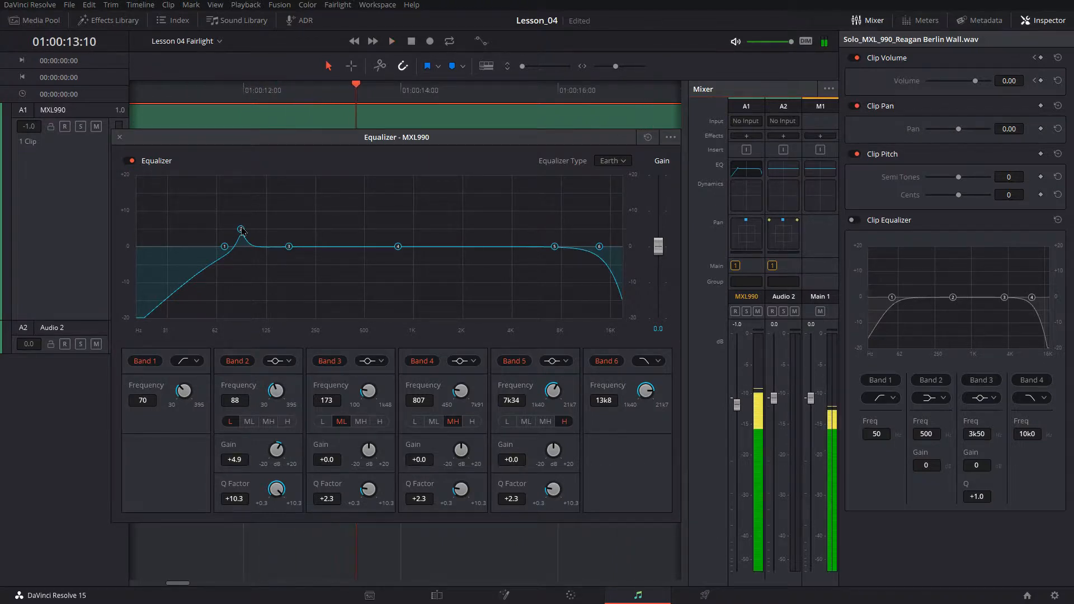
left_click_drag(242, 231, 243, 236)
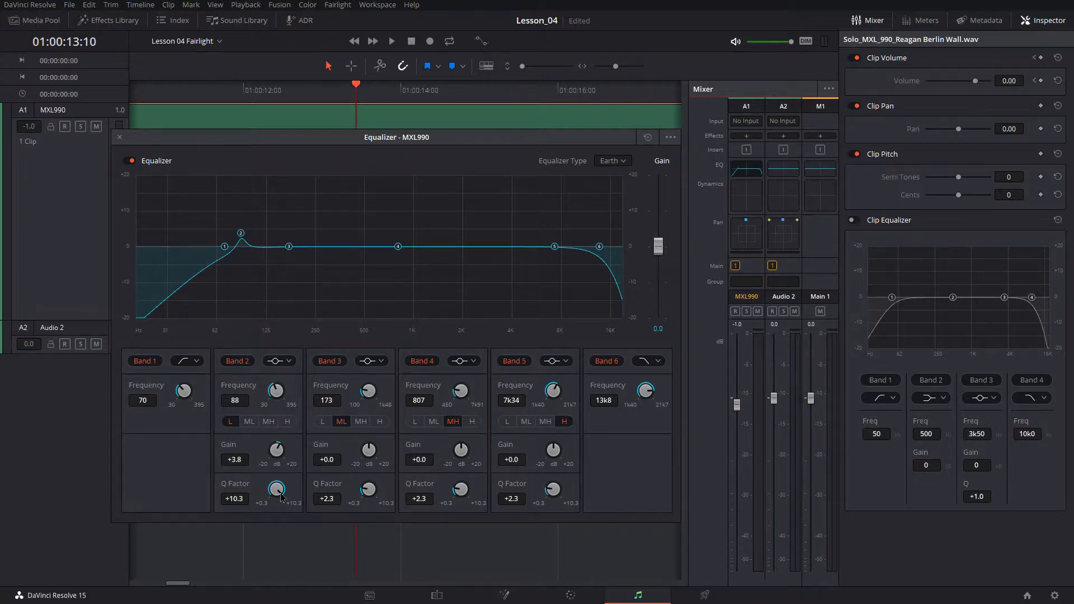
left_click_drag(288, 497, 182, 475)
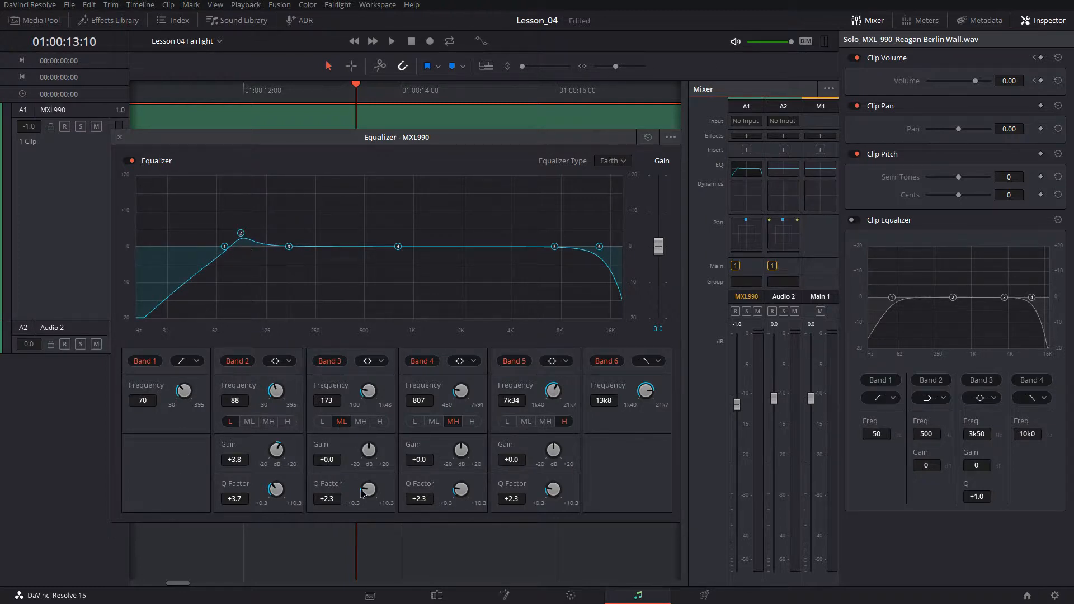
Set Band 3's Q factor to +10.3 and gain to +20.0 dB, and sweep its frequency to about 232 Hz during playback.
left_click_drag(363, 493, 561, 498)
left_click_drag(366, 450, 541, 462)
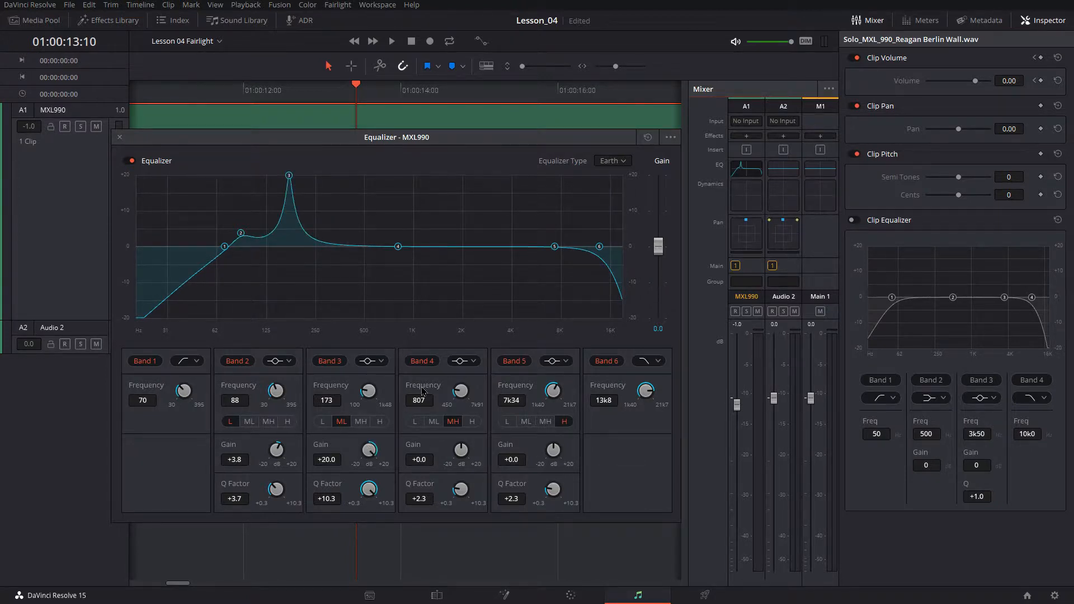
key("space")
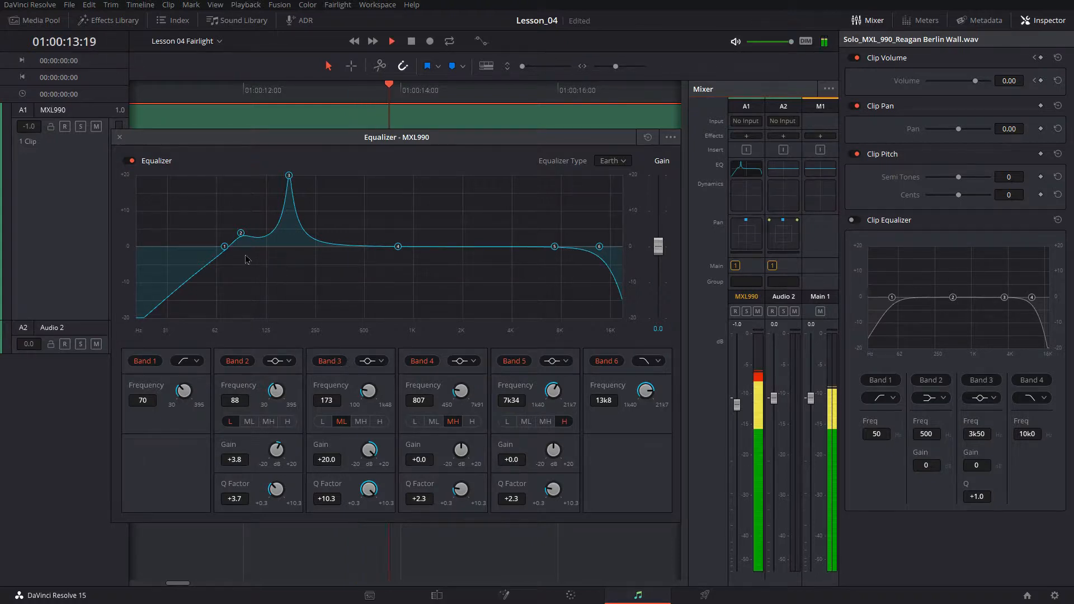
left_click_drag(290, 178, 311, 177)
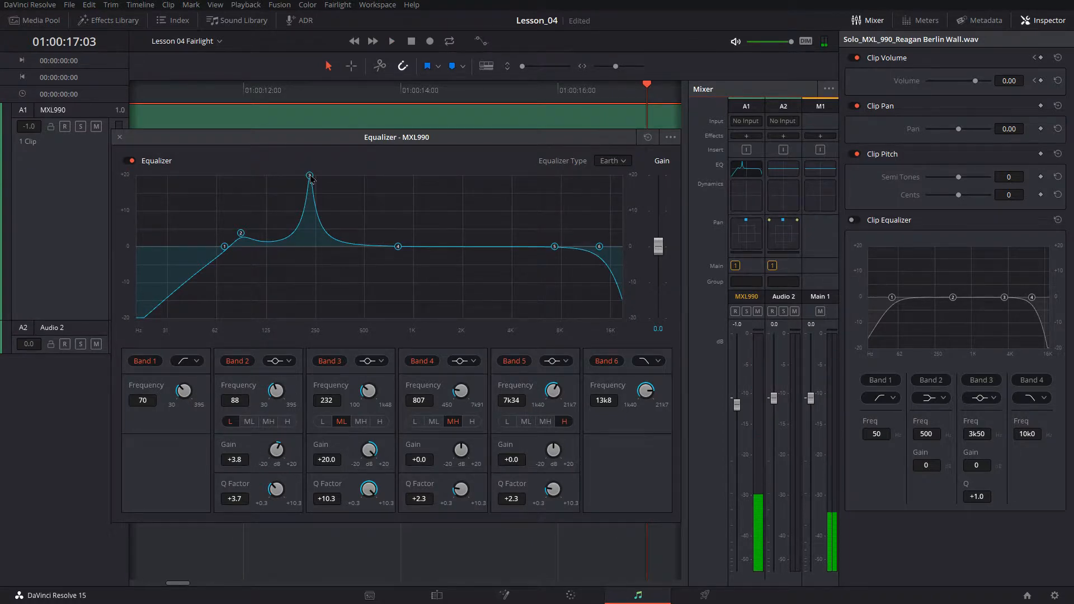
Cut Band 3 to a gain of -9.3 dB at 249 Hz and audition the voice track.
left_click_drag(311, 177, 316, 281)
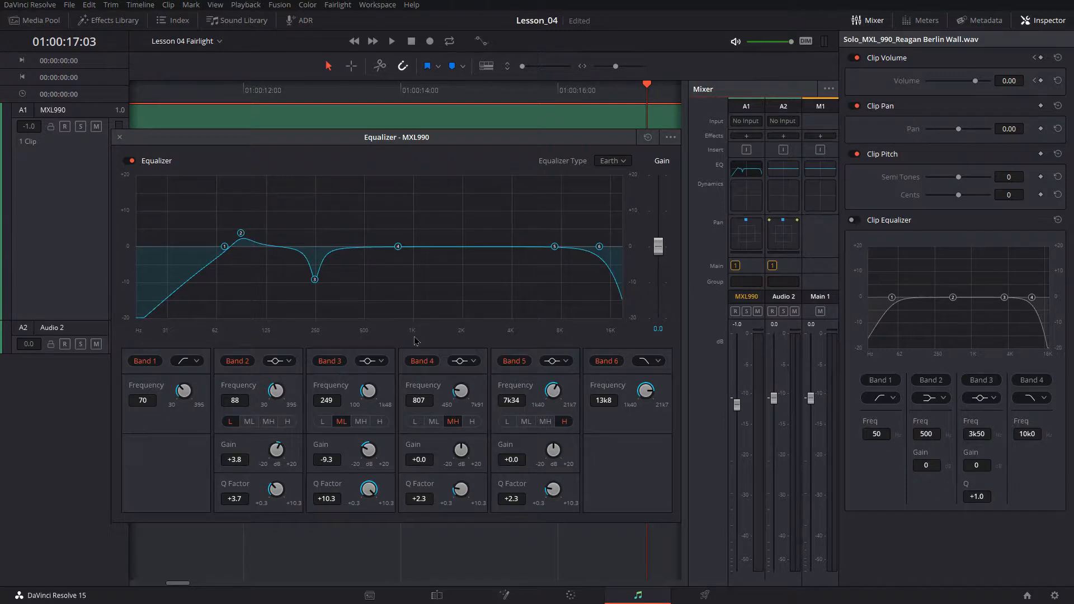
key("space")
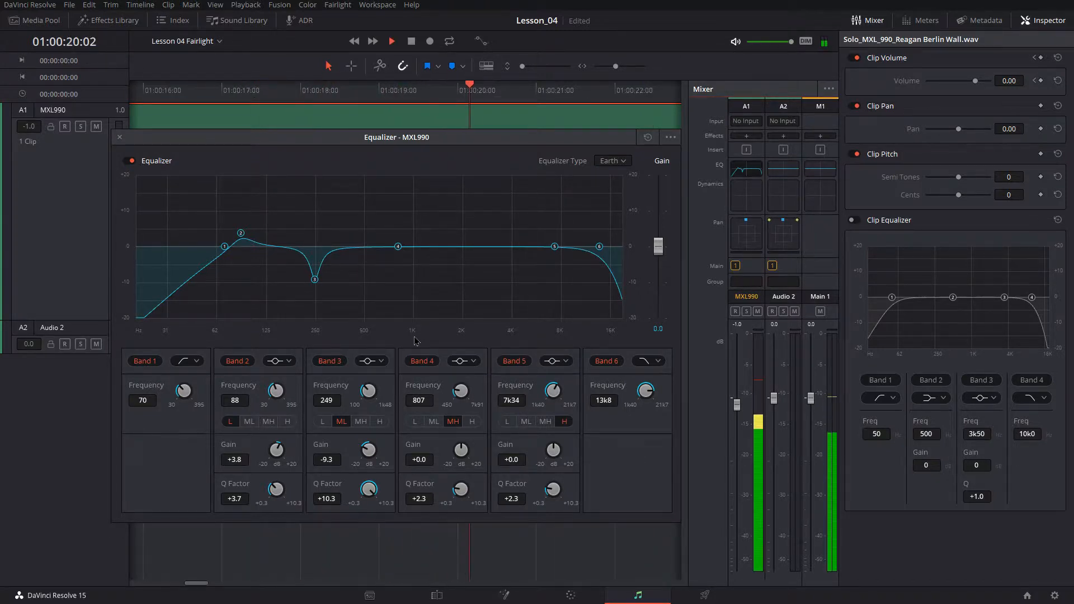
key("space")
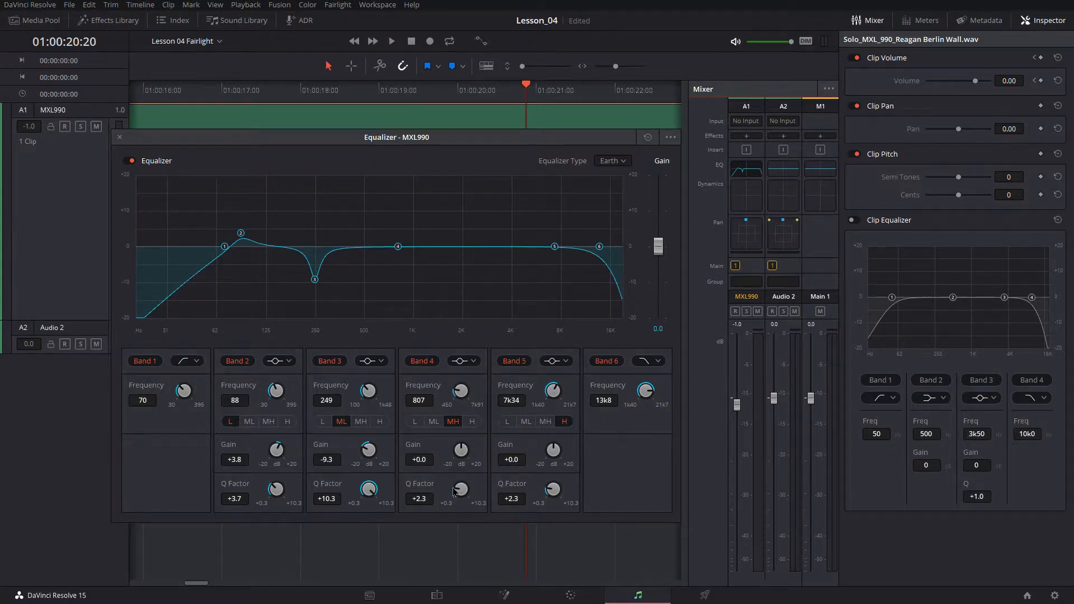
Set Band 4's Q factor to +10.3, sweep it at +20.0 dB during playback, and cut it to -9.3 dB at 654 Hz.
left_click_drag(455, 492, 412, 503)
left_click_drag(454, 458, 611, 480)
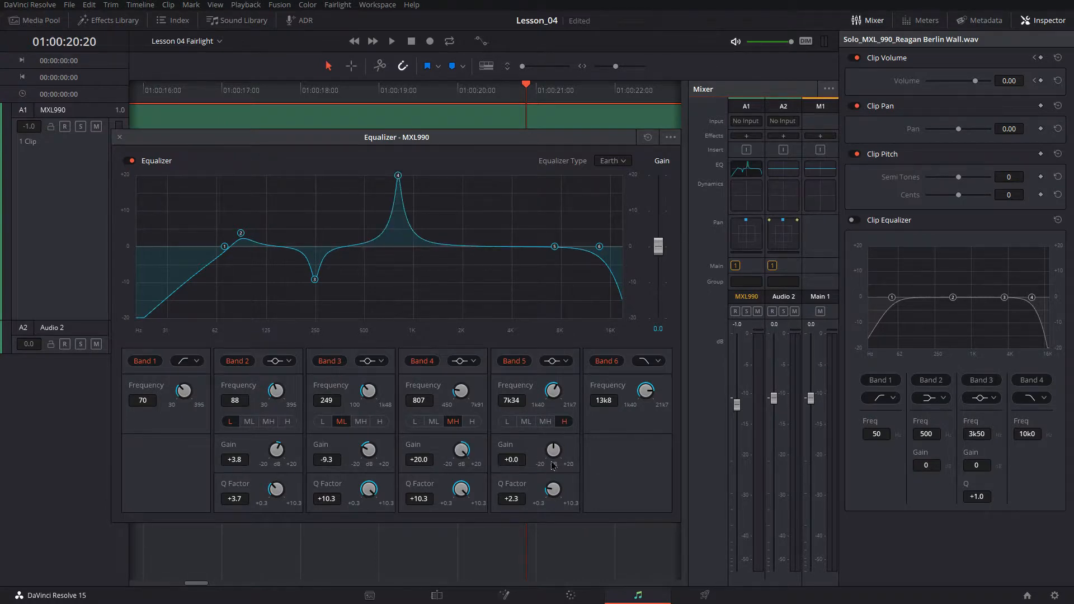
key("space")
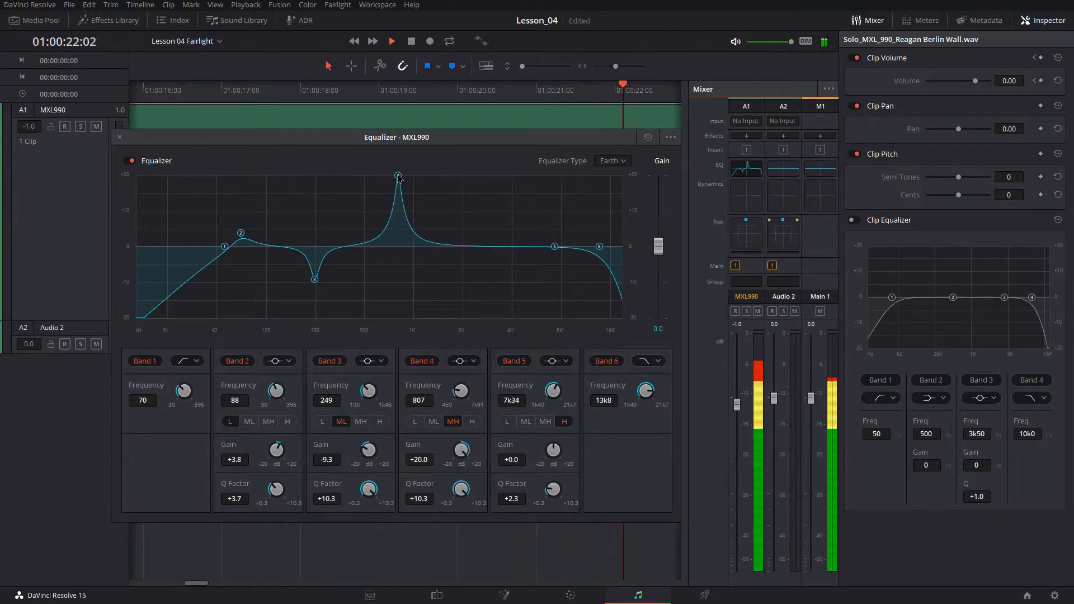
mouse_move(399, 177)
left_mouse_down()
mouse_move(418, 178)
mouse_move(389, 178)
left_mouse_up()
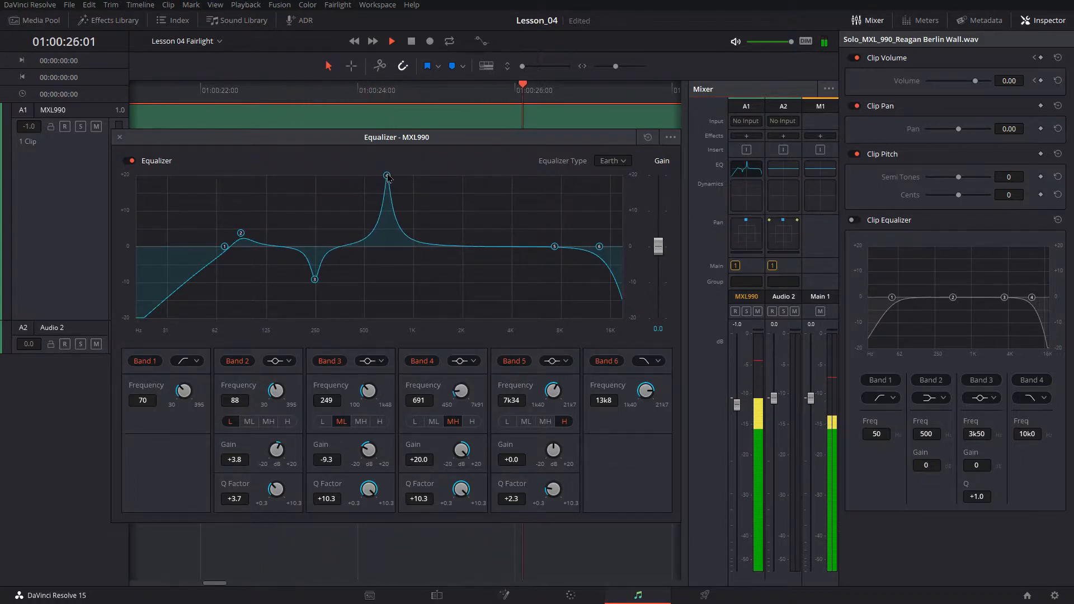
key("space")
left_click_drag(387, 177, 386, 286)
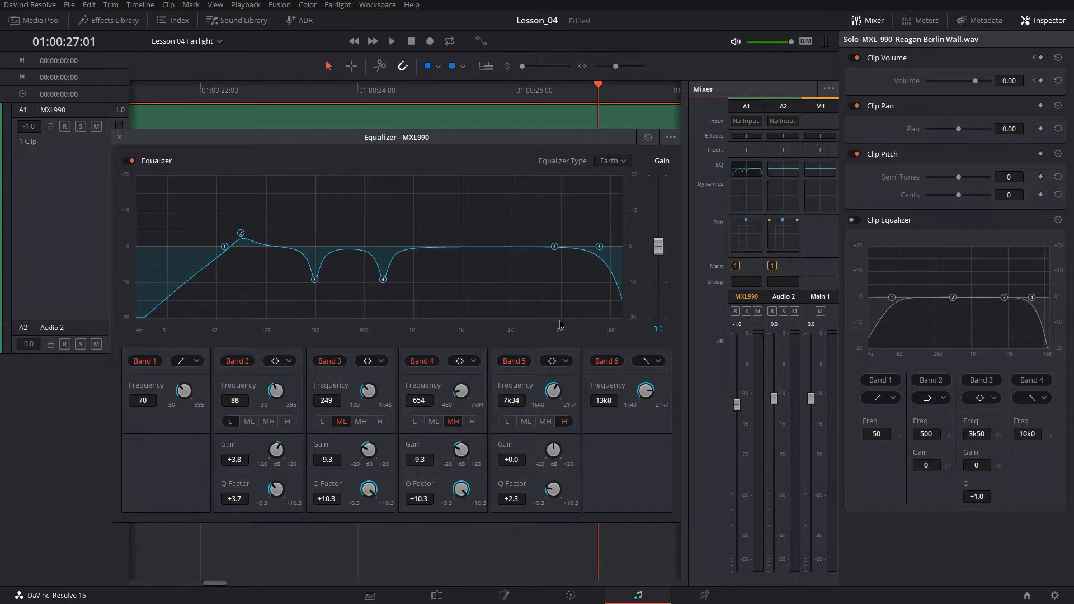
Set Band 5's Q factor to +10.3, sweep it at +20.0 dB during playback, and cut it to -4.9 dB at 3k71.
left_click_drag(556, 248, 520, 249)
left_click_drag(551, 490, 652, 489)
left_click_drag(551, 456, 752, 476)
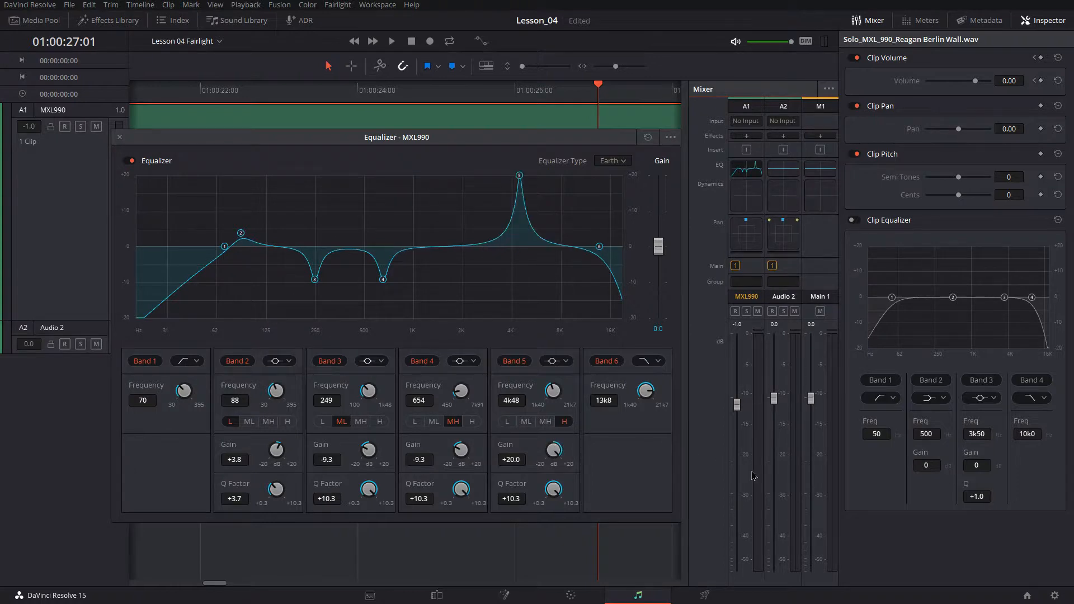
key("space")
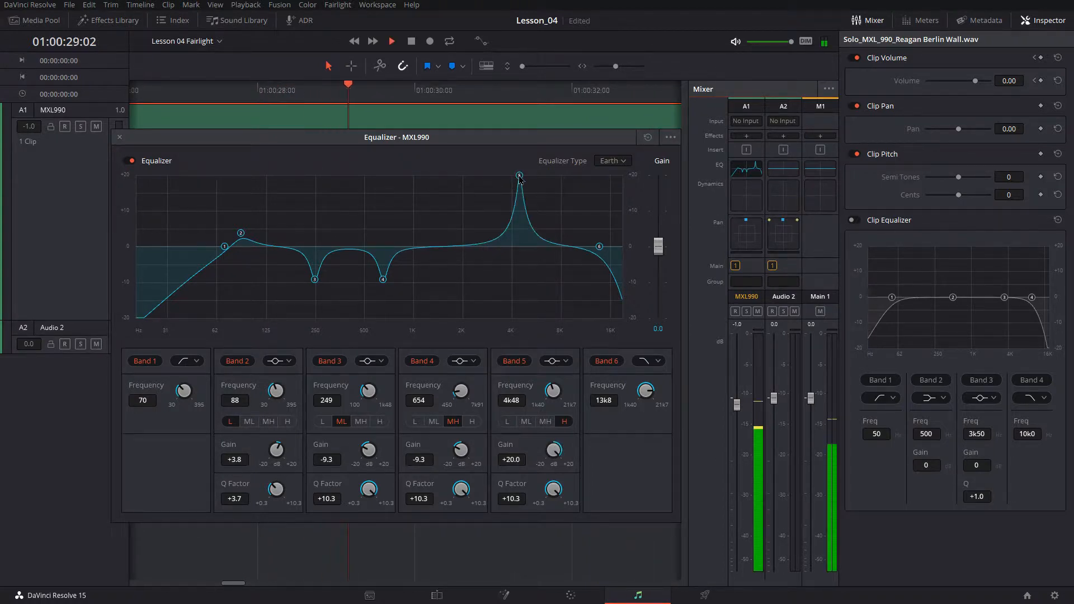
mouse_move(519, 176)
left_mouse_down()
mouse_move(510, 176)
mouse_move(528, 179)
mouse_move(508, 178)
left_mouse_up()
key("space")
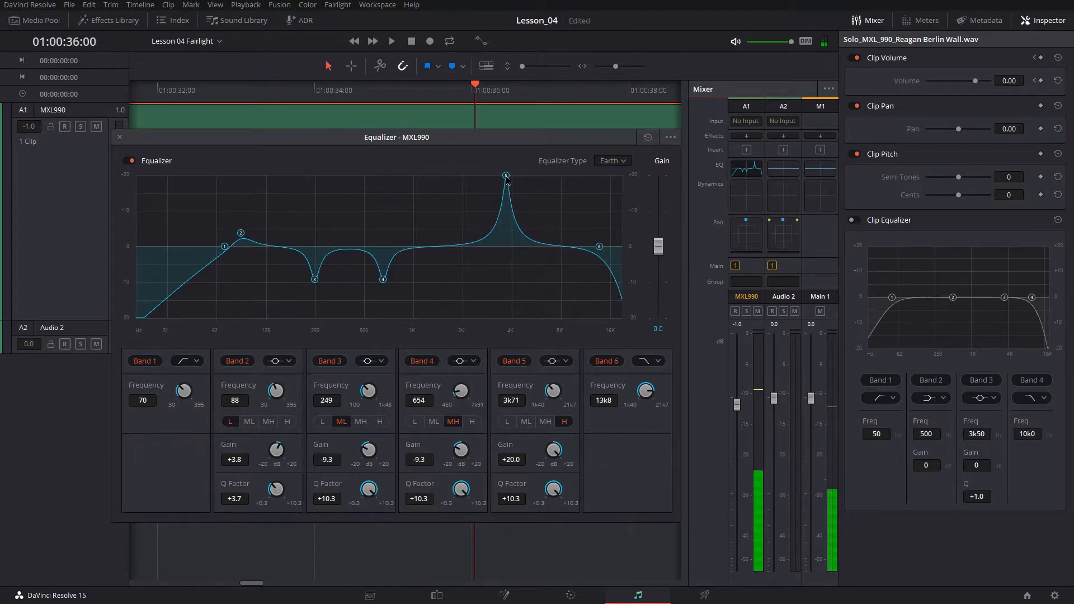
left_click_drag(508, 178, 508, 269)
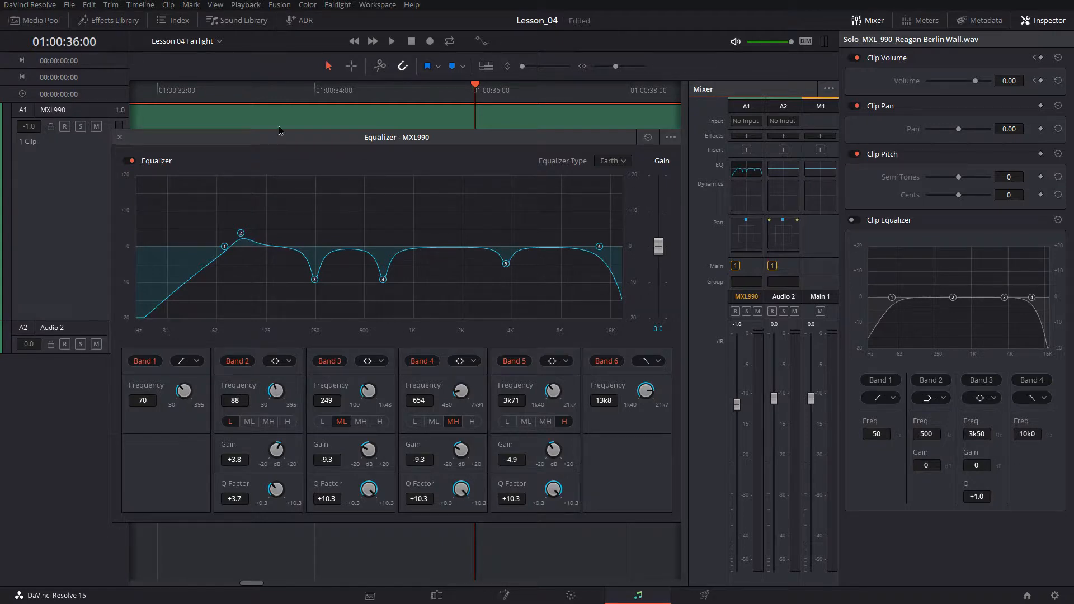
Audition the equalized MXL990 track from 01:00:34:08 and close its equalizer.
left_click(342, 99)
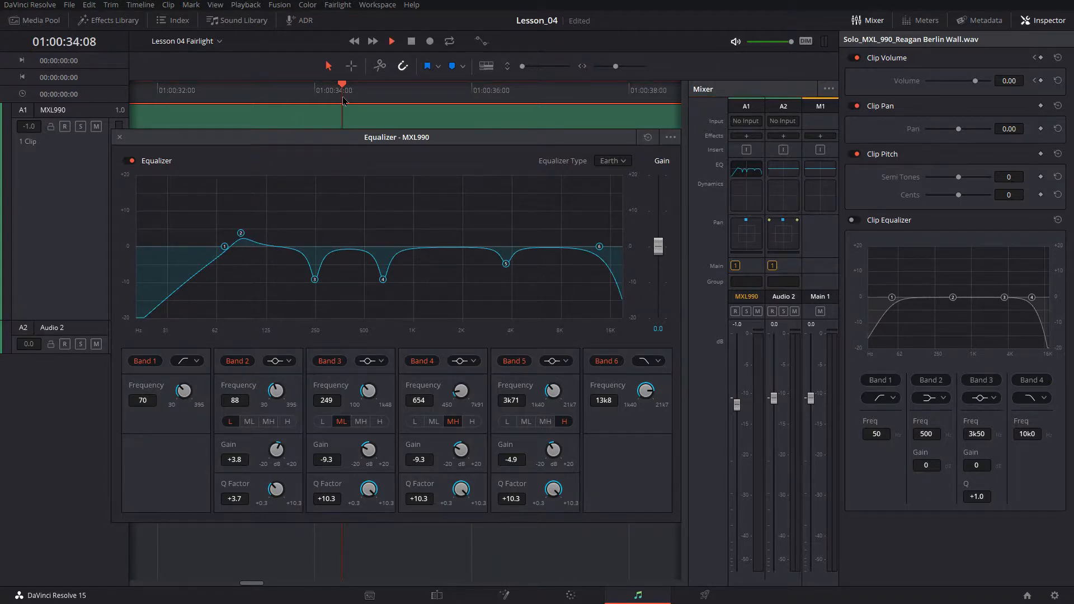
key("space")
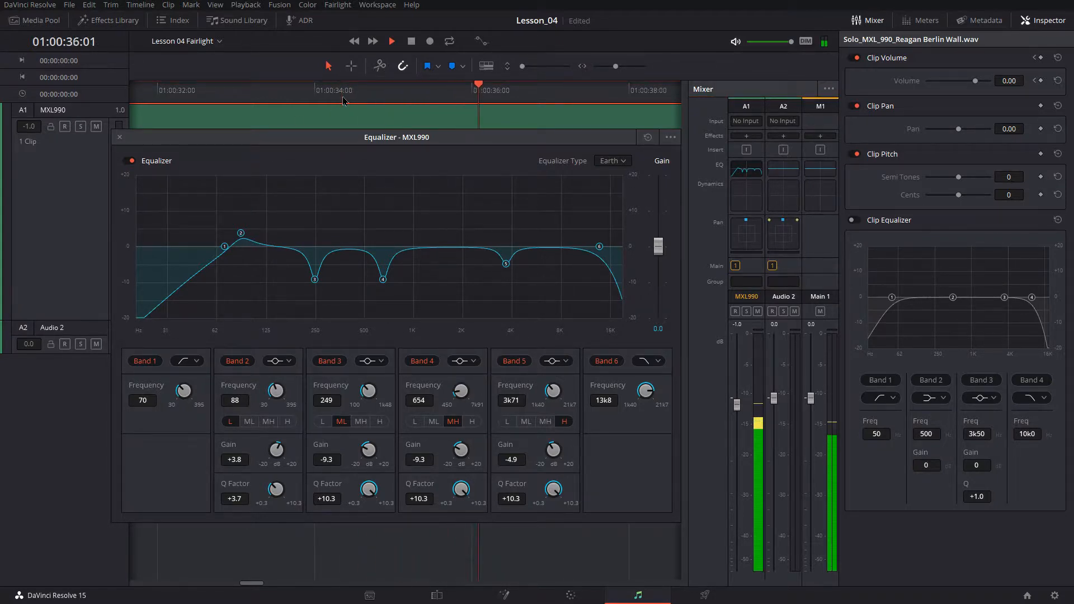
key("space")
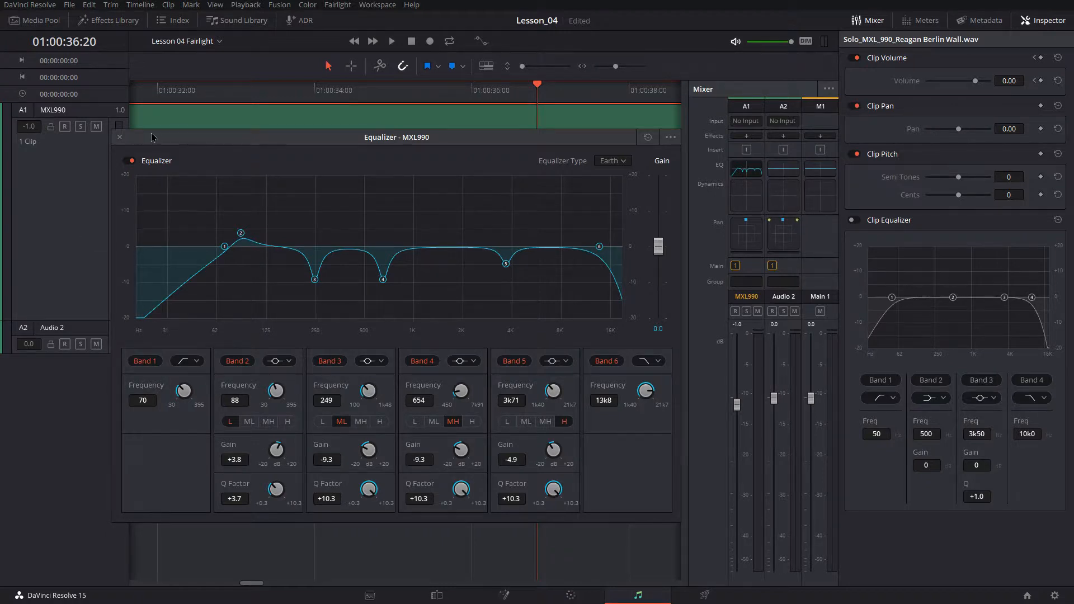
left_click(120, 138)
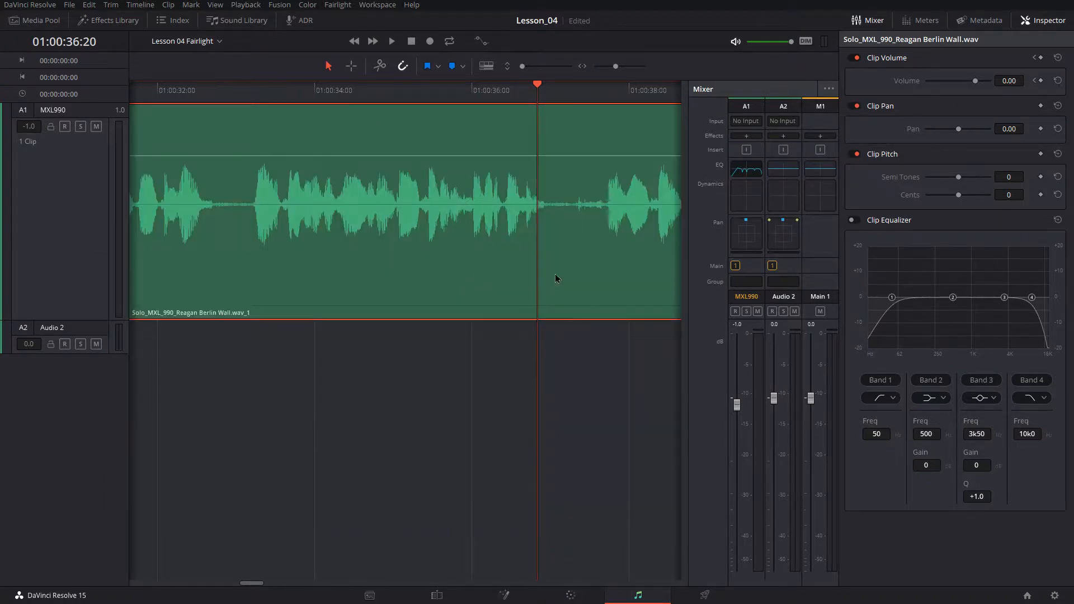
Enable the compressor in the MXL990 track's Dynamics and set its threshold to -12.4 dB during playback.
double_click(753, 204)
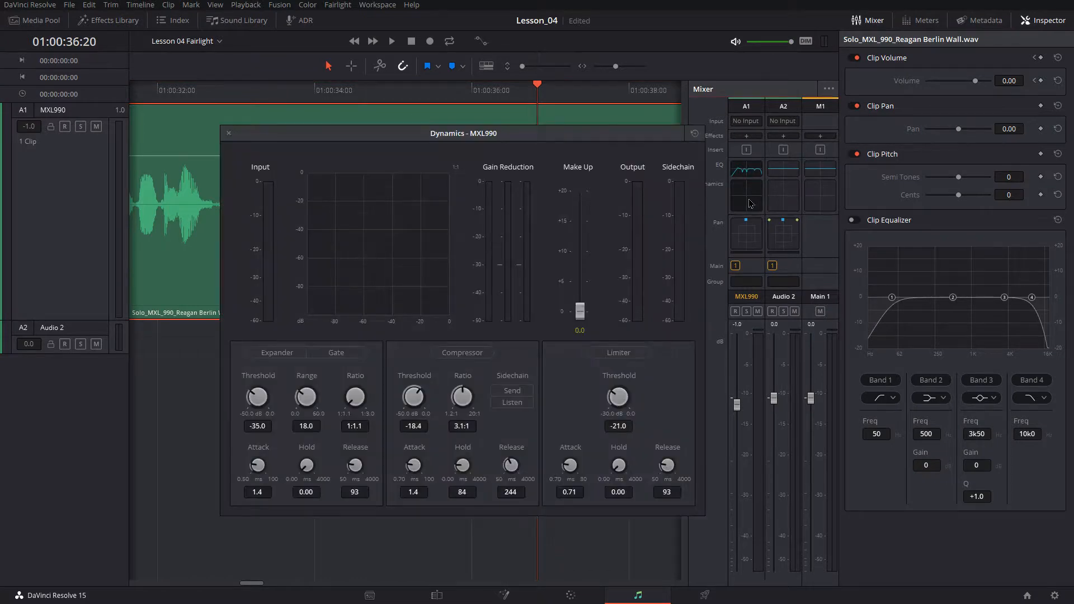
left_click(464, 353)
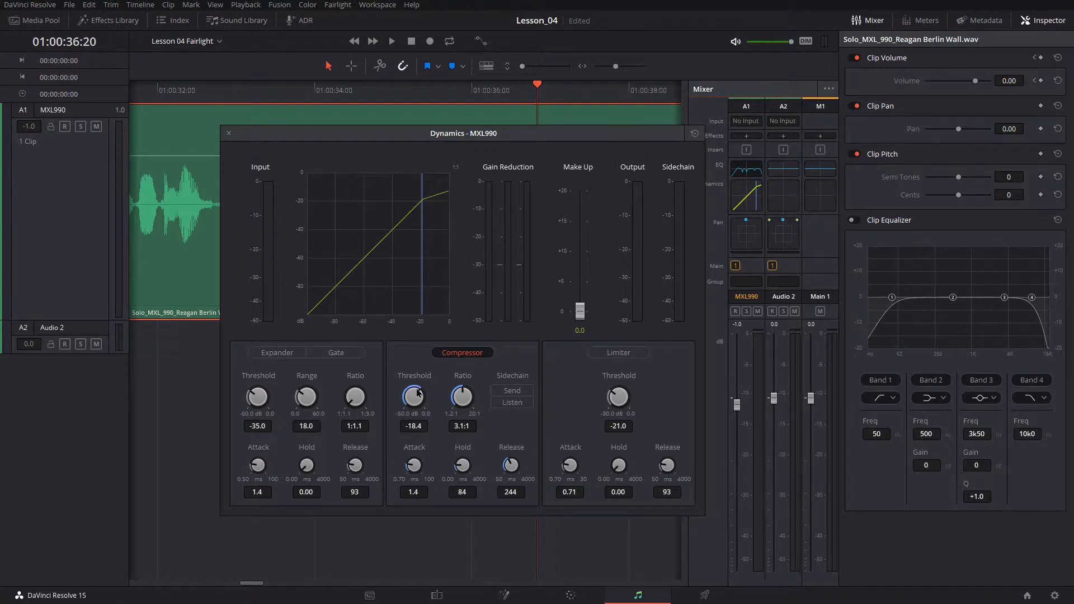
left_click_drag(417, 393, 289, 464)
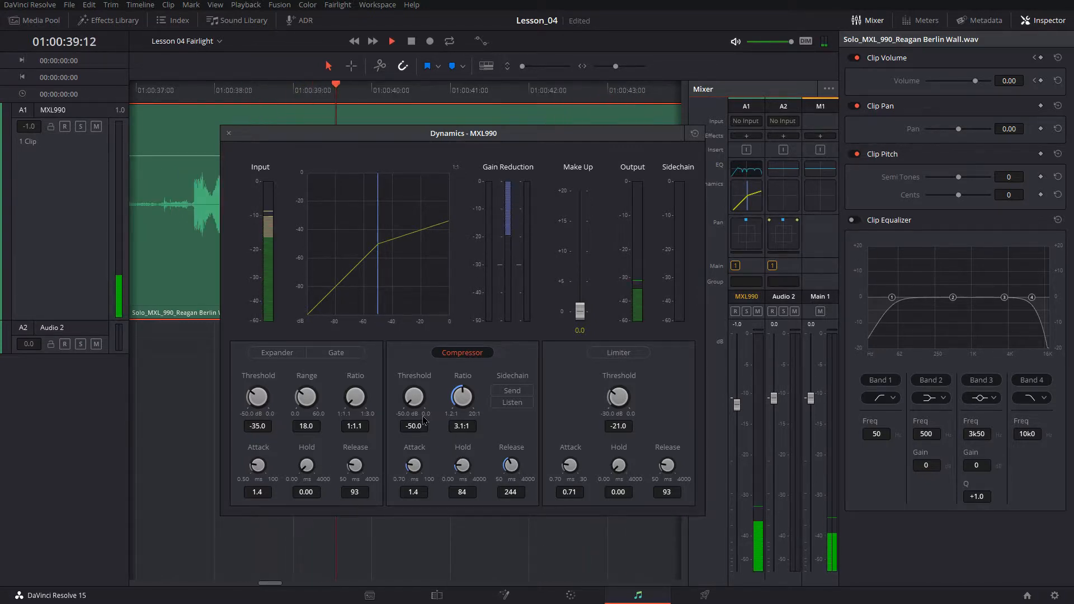
left_click_drag(415, 398, 529, 380)
key("space")
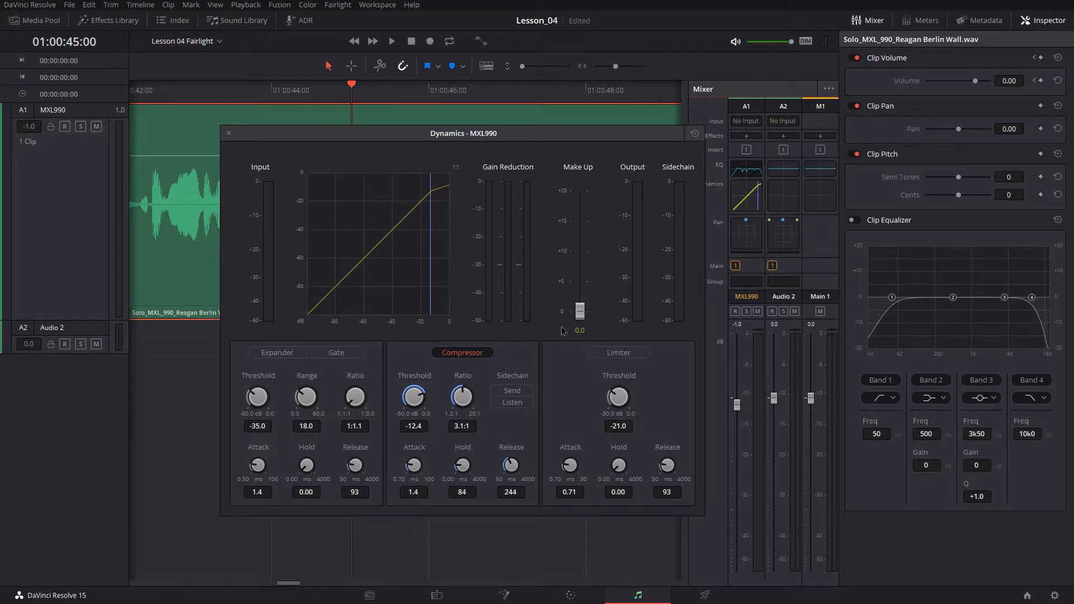
Raise the MXL990 Dynamics make-up gain to 1.1 dB, audition the compressed voice, and close the Dynamics window.
left_click_drag(581, 316, 580, 310)
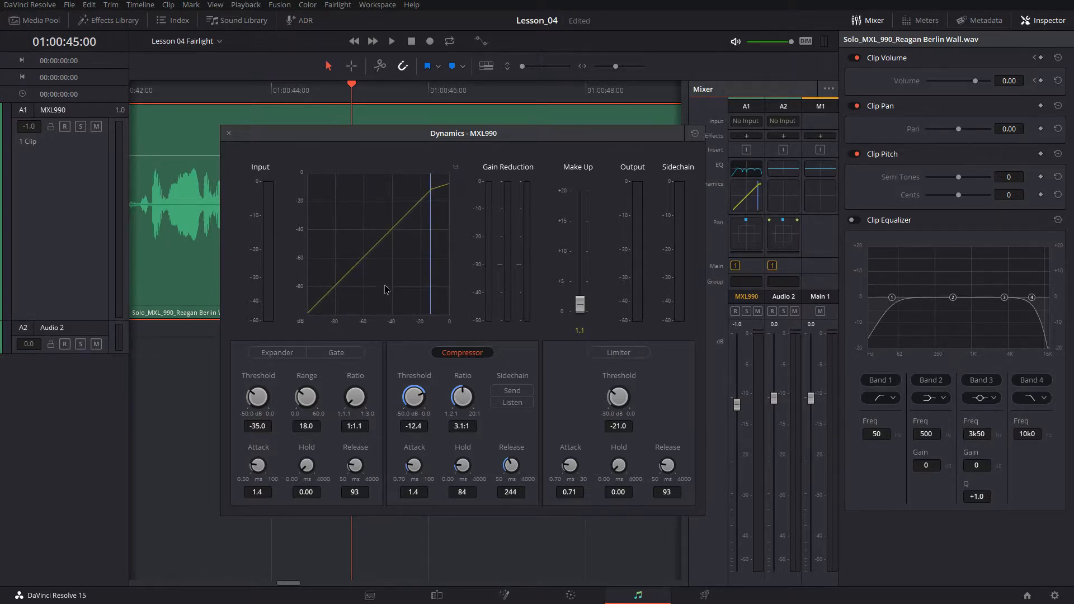
key("space")
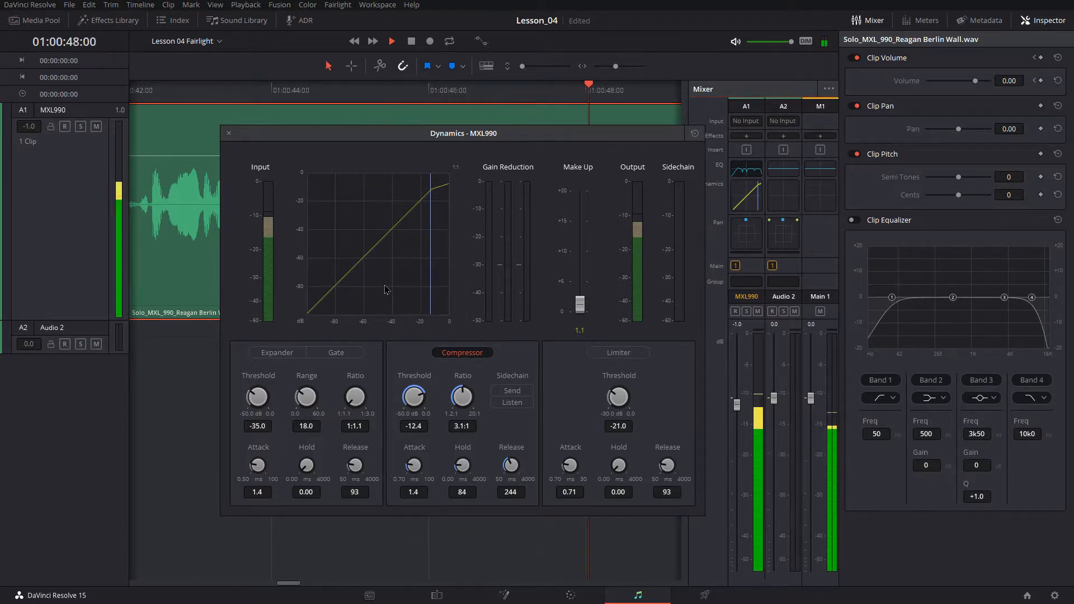
key("space")
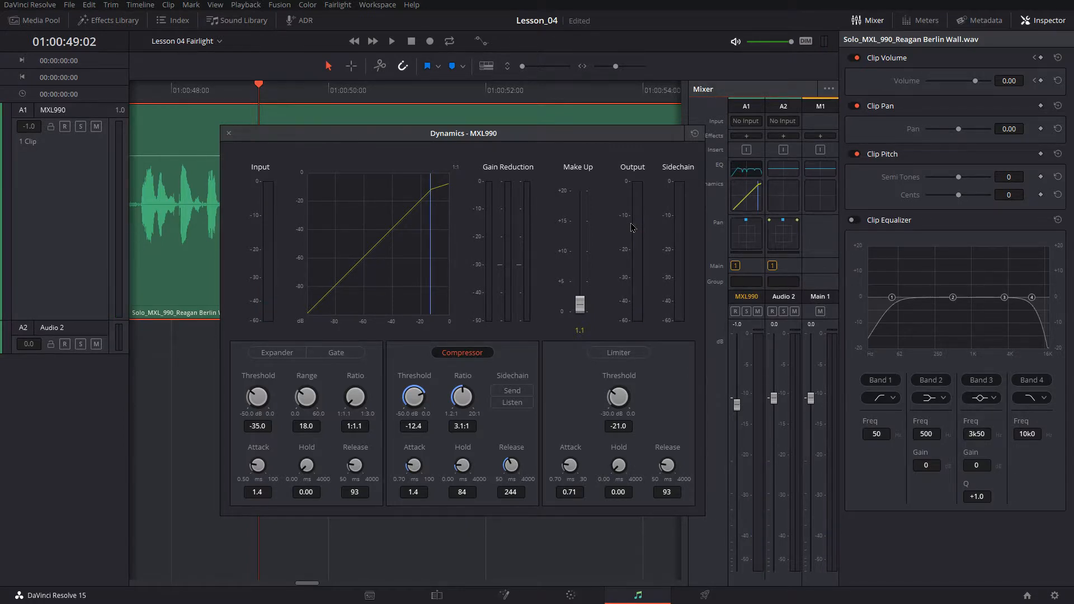
left_click(228, 134)
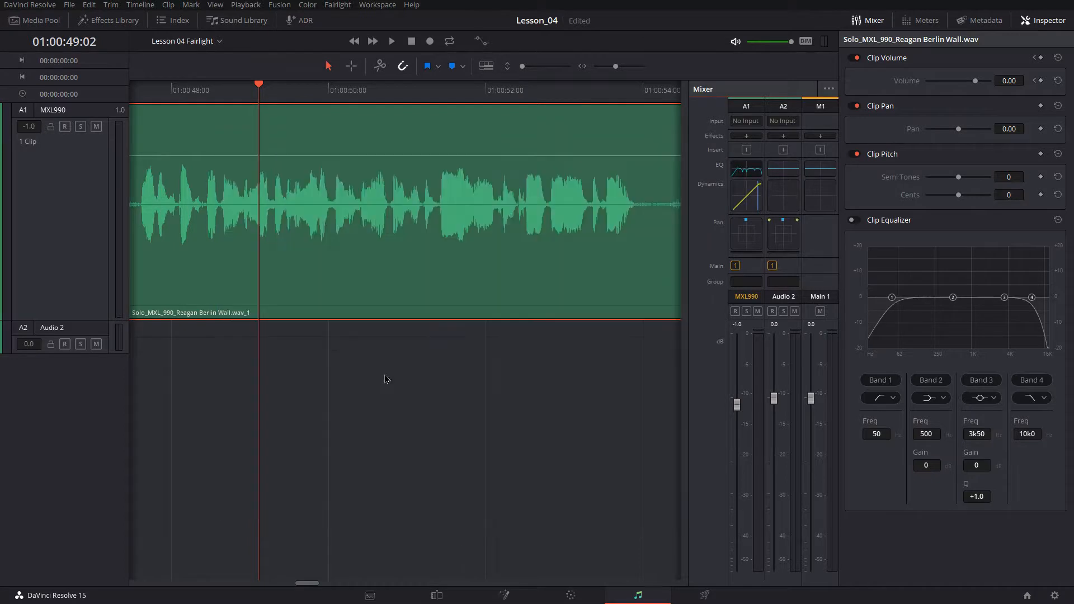
On the Edit page, move the playhead to 01:01:40:15 and select the SM48 clip, returning to the Fairlight page.
left_click(437, 596)
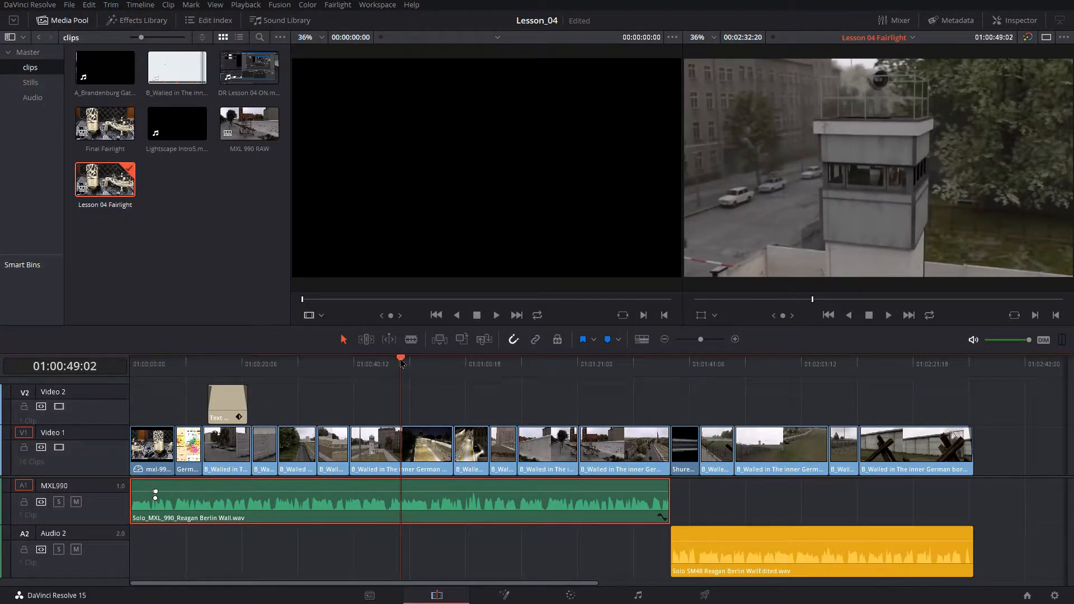
left_click_drag(403, 364, 686, 369)
left_click(721, 546)
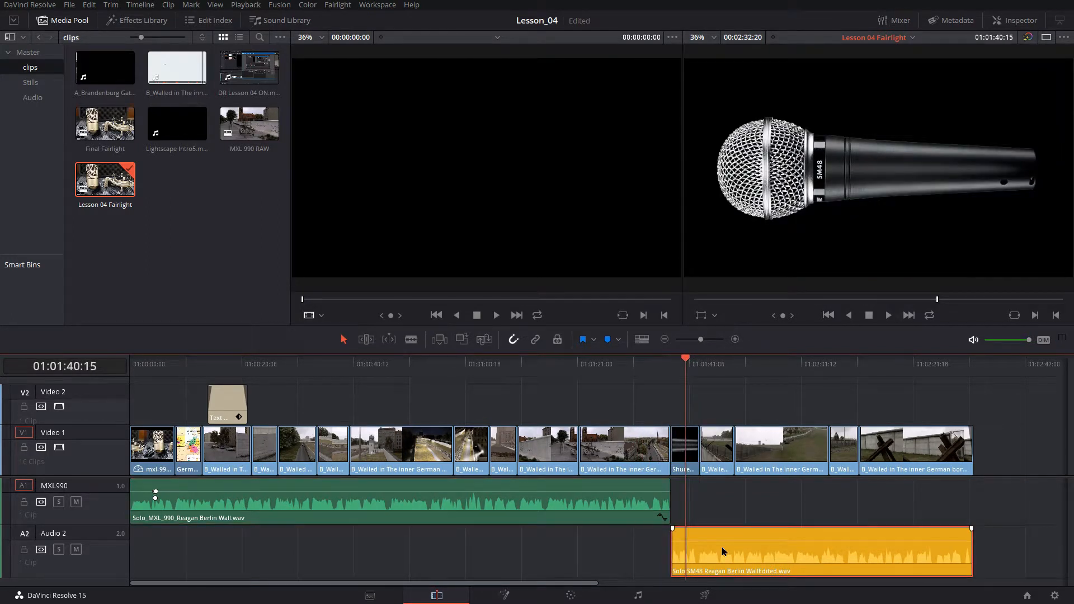
left_click(639, 596)
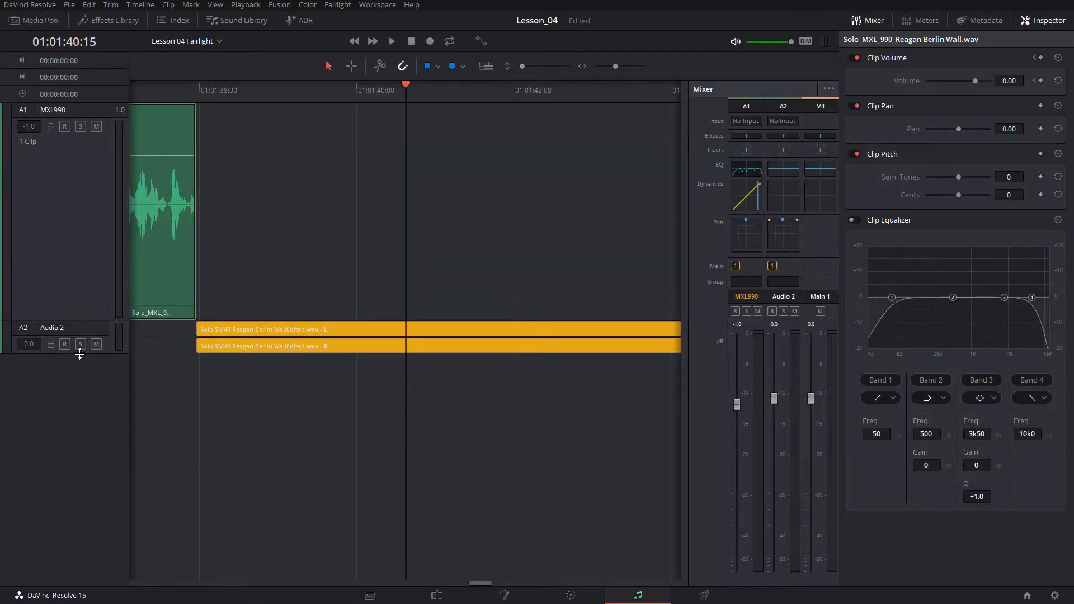
Enlarge the Audio 2 track's height and select its SM48 clip with the playhead placed at 01:01:38:07.
left_click_drag(81, 352, 76, 559)
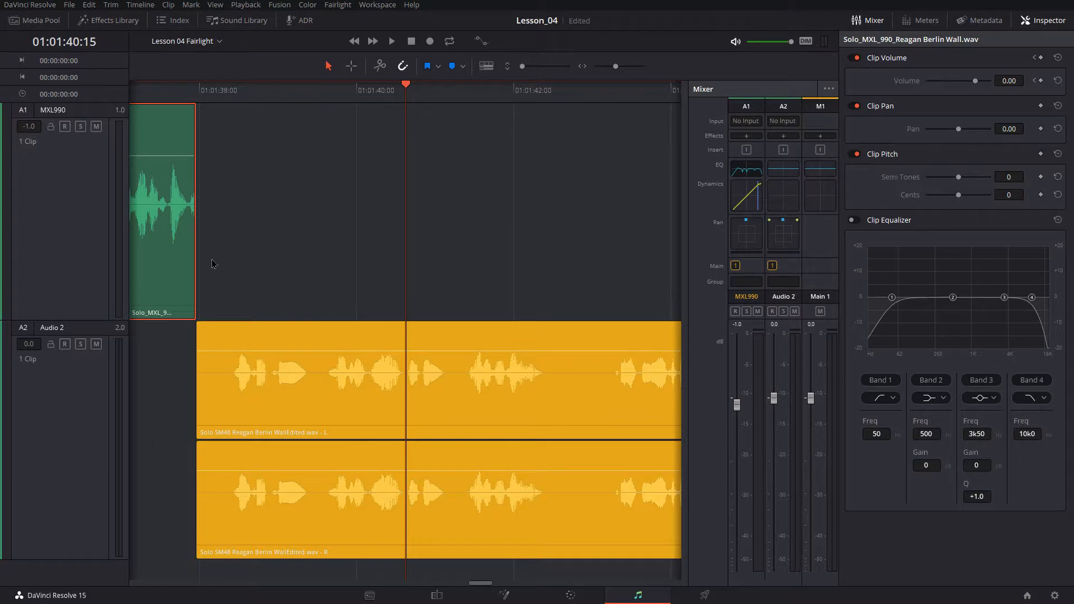
left_click(224, 99)
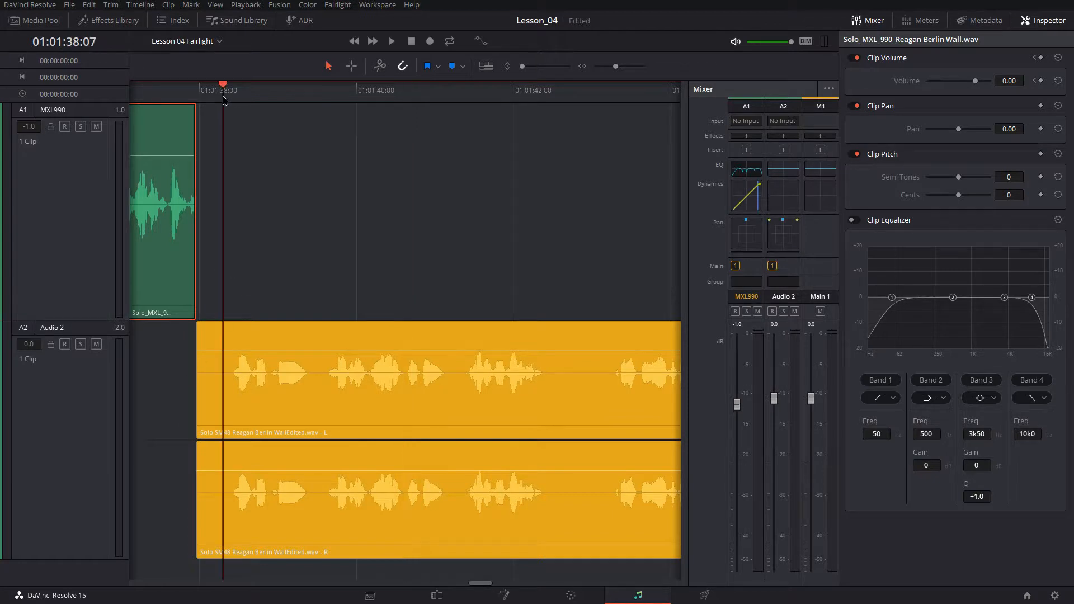
left_click(300, 339)
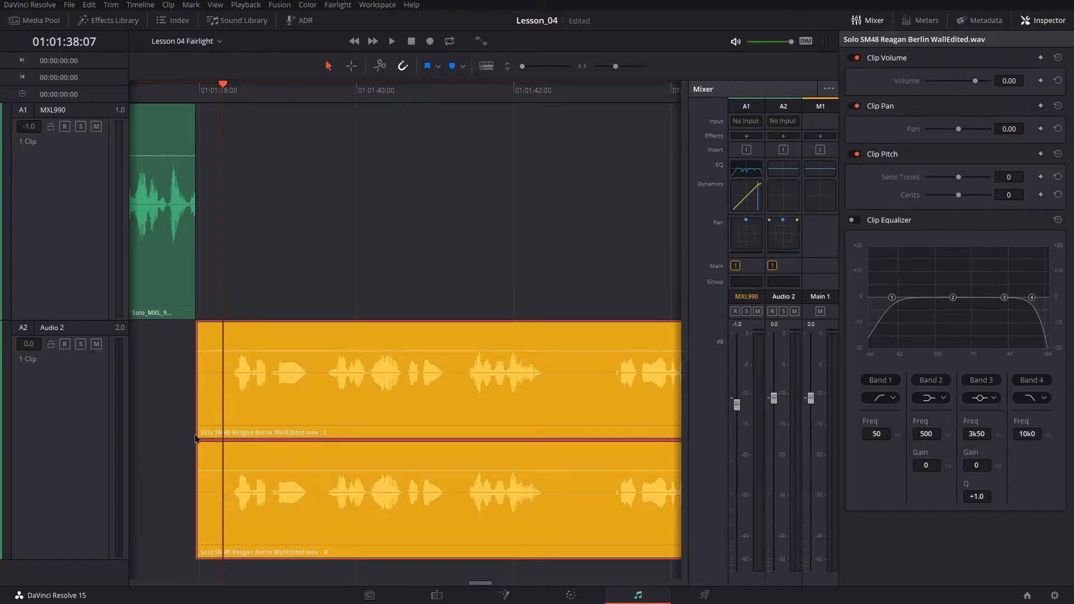
Change the Audio 2 track type to mono and audition the start of the SM48 clip.
right_click(65, 386)
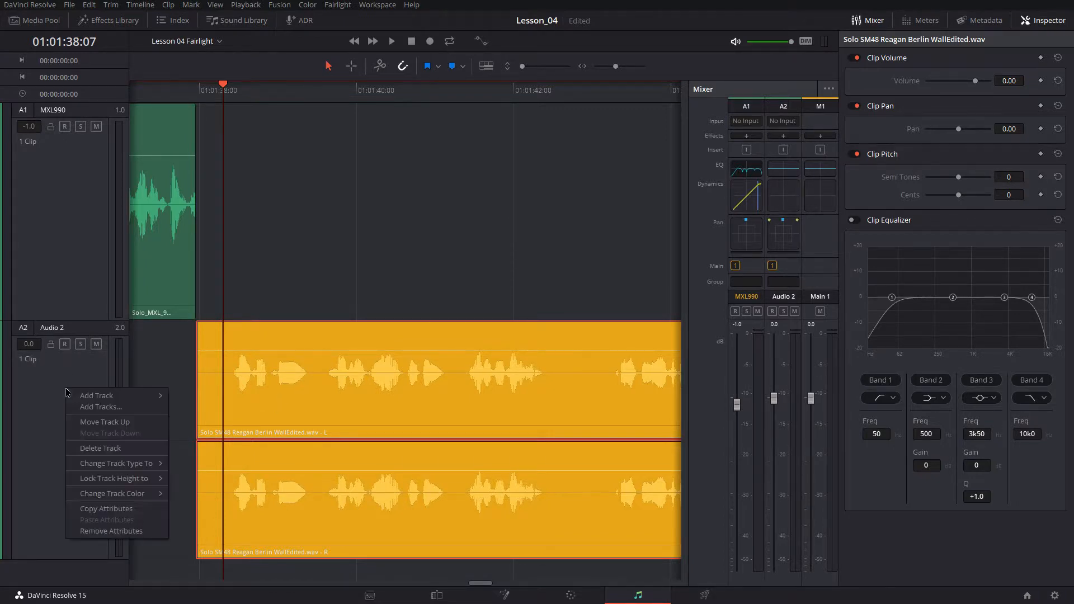
mouse_move(91, 468)
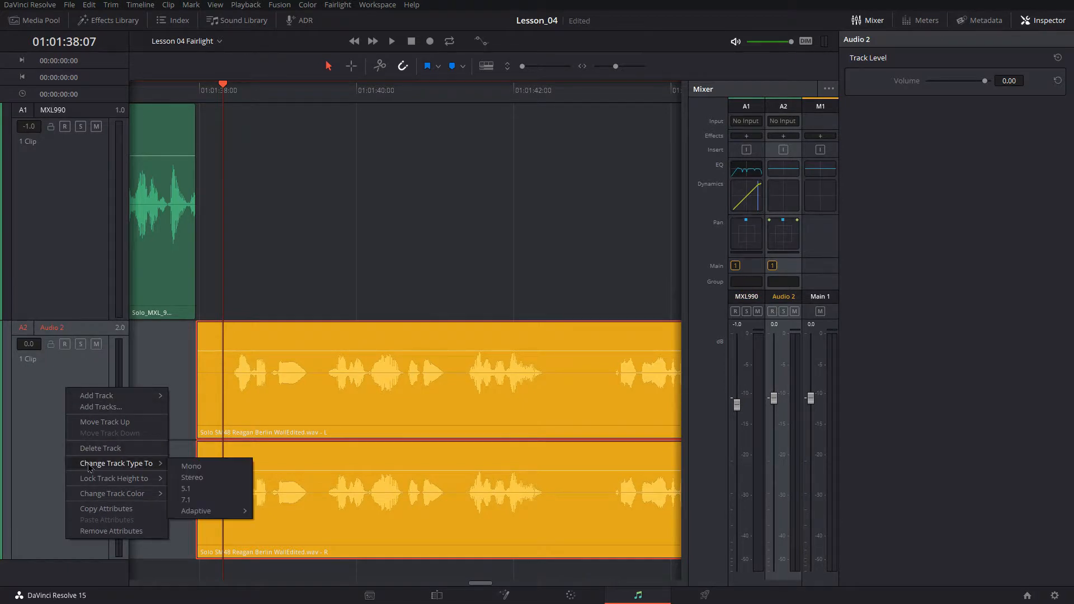
left_click(188, 466)
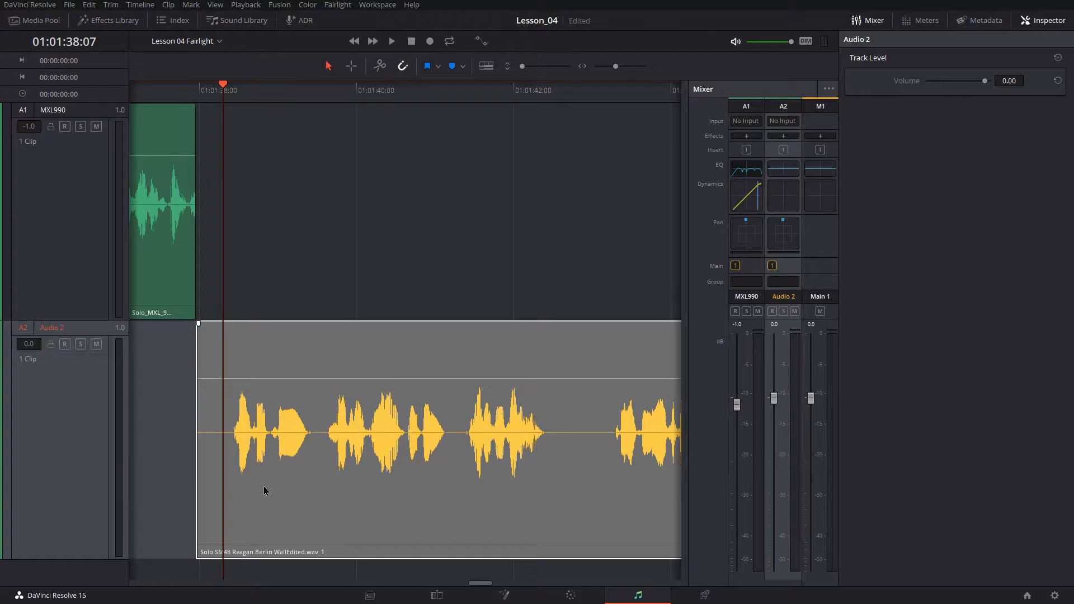
key("space")
key("space")
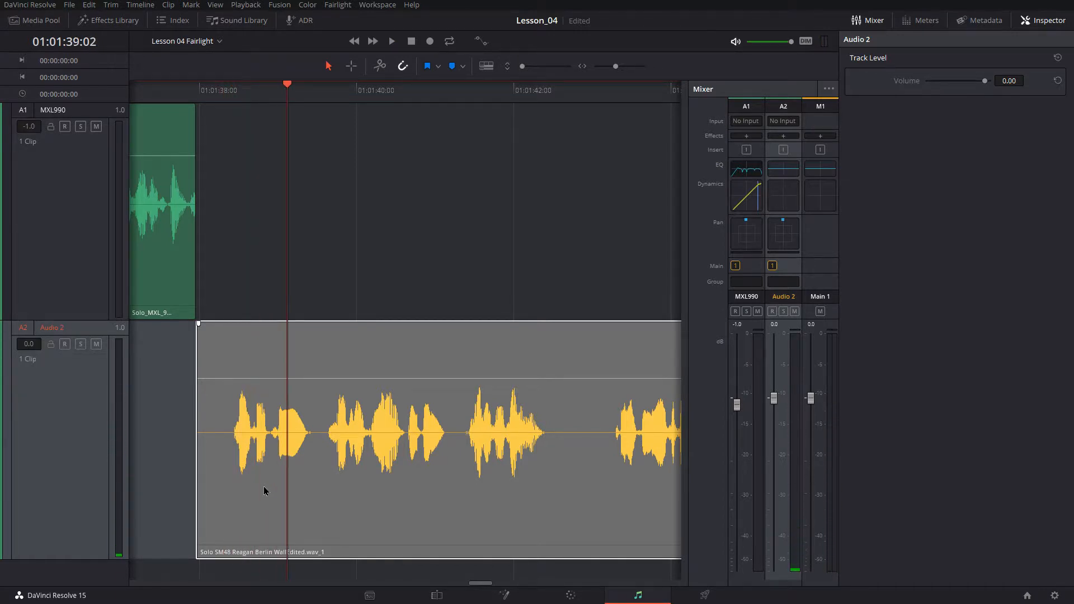
Rename the Audio 2 track to "Shure SM48".
double_click(64, 329)
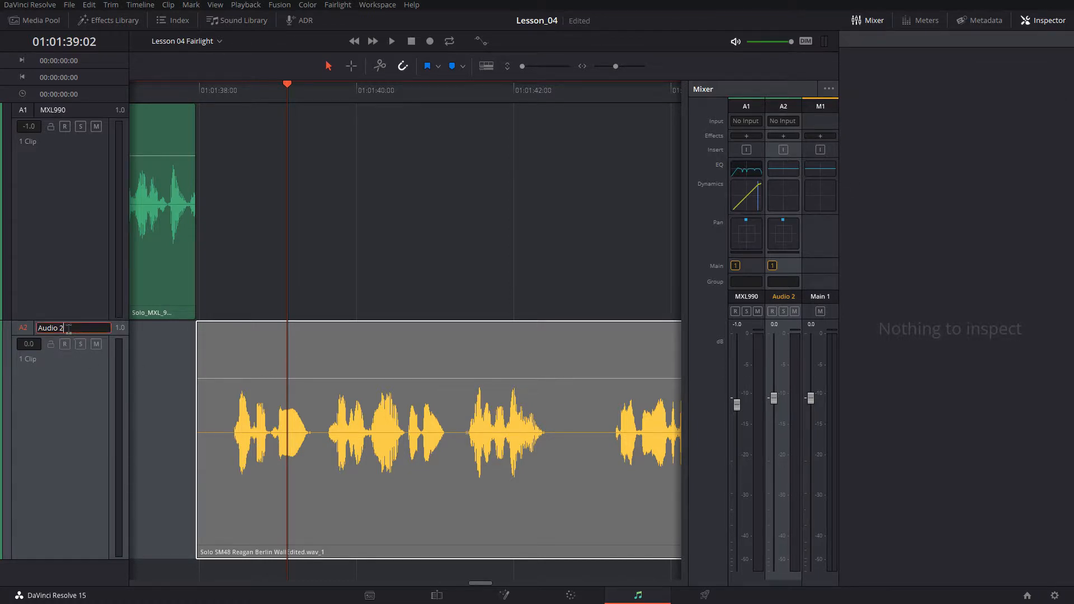
type("Shure SM48")
key("Return")
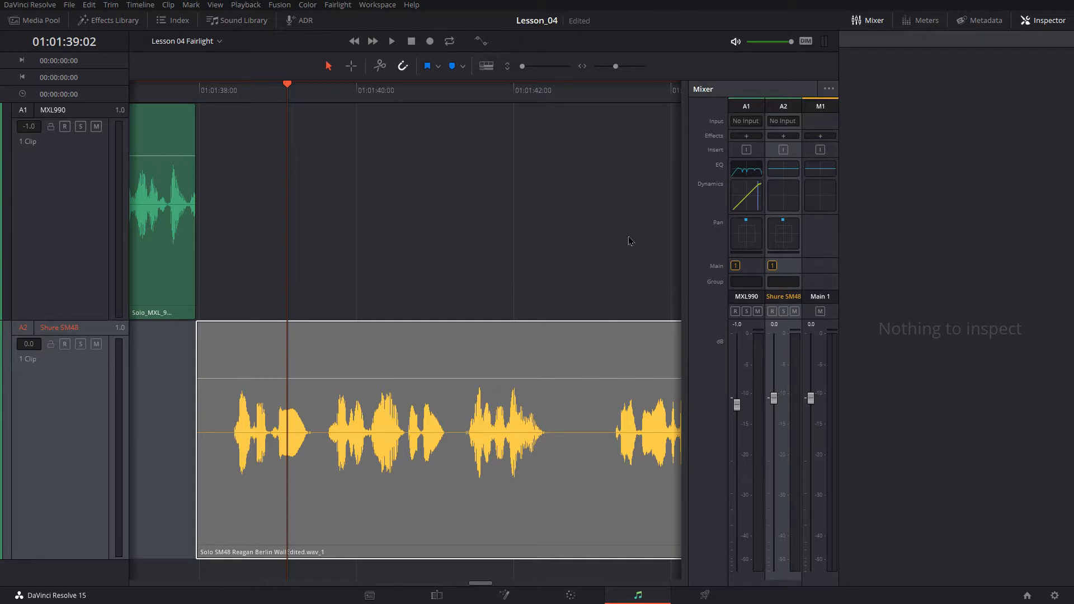
In the Shure SM48 track's equalizer, enable the Band 1 low-cut at 70 Hz and the Band 6 high-cut at 14k3.
double_click(783, 169)
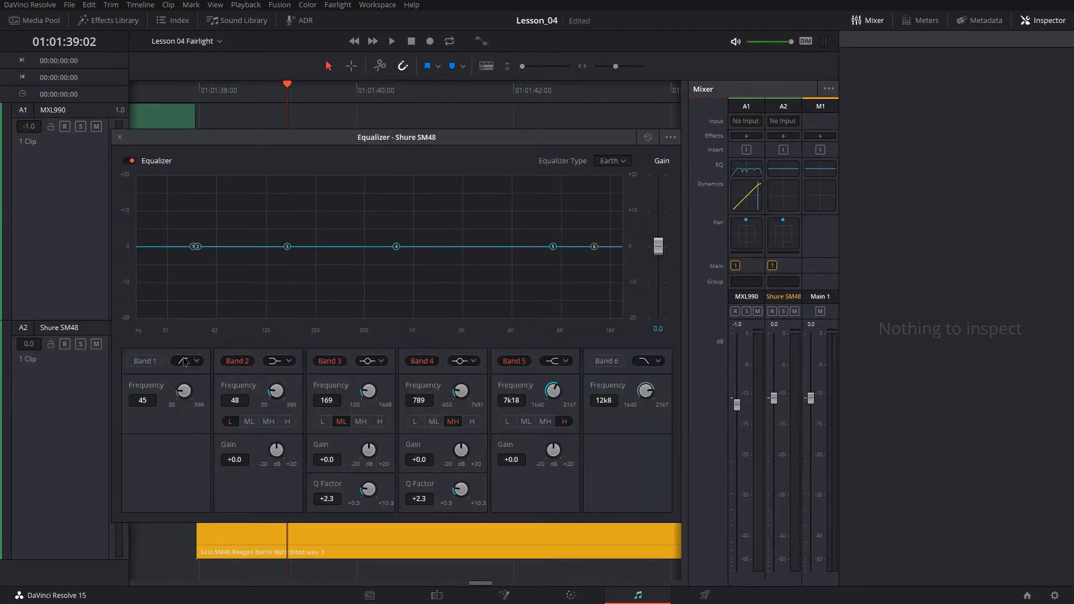
left_click(145, 361)
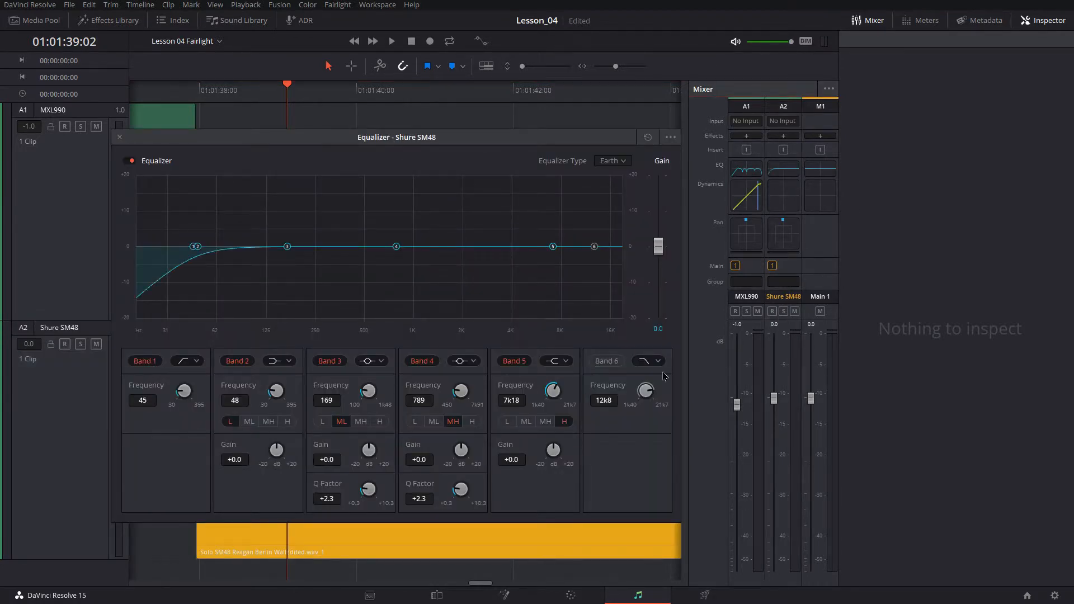
left_click(608, 362)
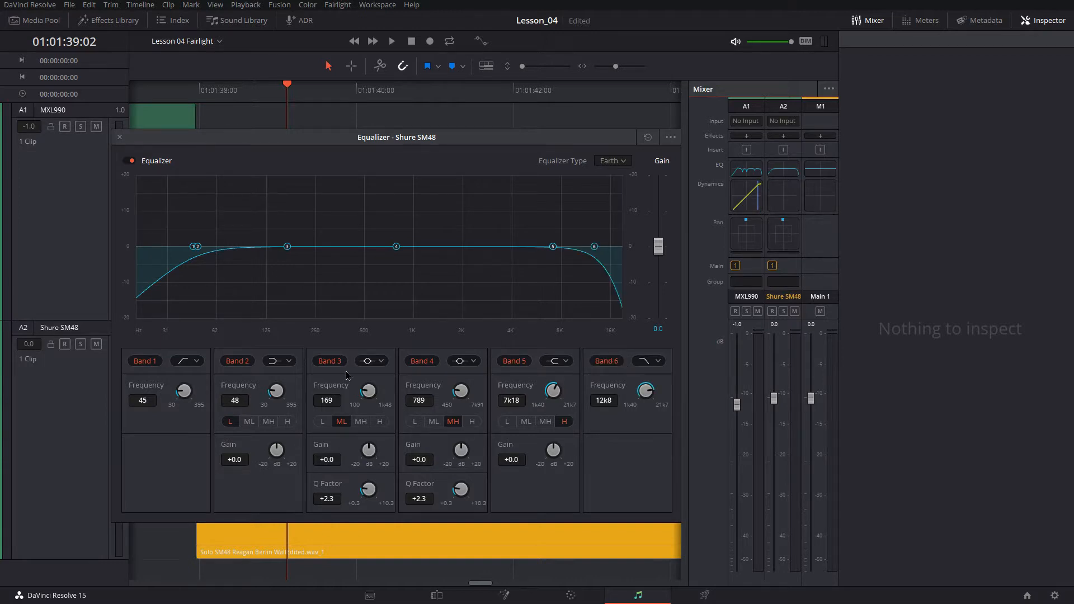
left_click_drag(177, 394, 193, 391)
left_click_drag(645, 391, 632, 373)
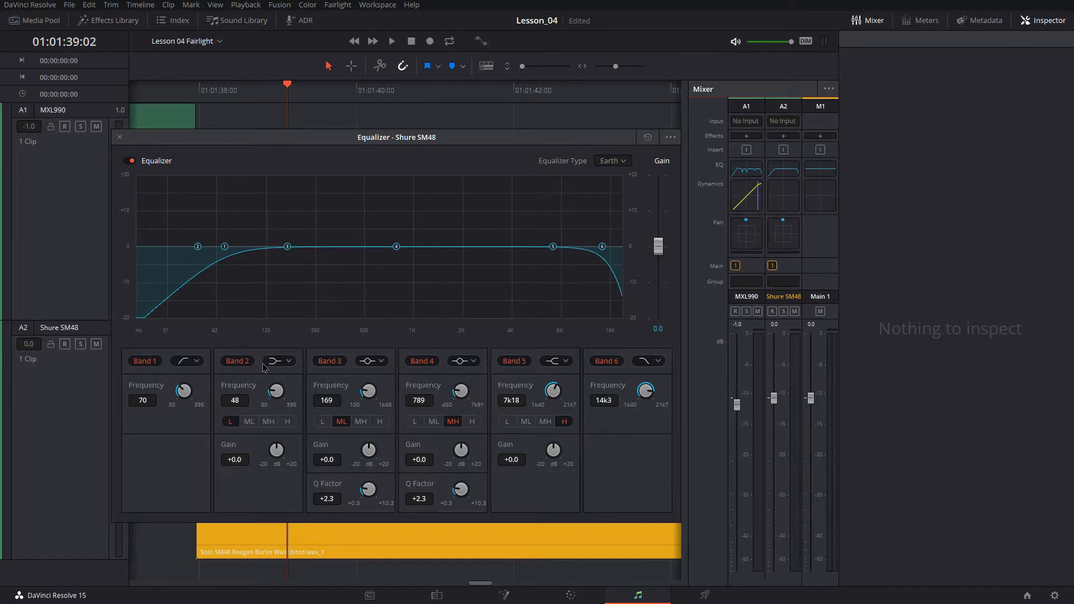
Change the filter shape of Band 2 and Band 5 in the Shure SM48 equalizer from shelf to bell.
left_click(276, 362)
left_click(292, 387)
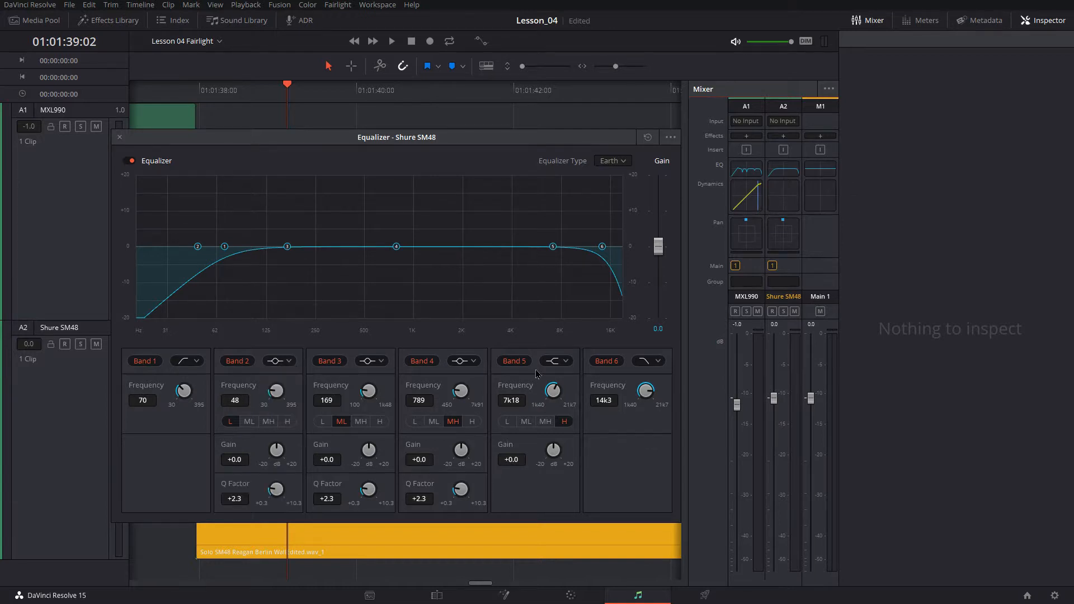
left_click(554, 362)
left_click(557, 387)
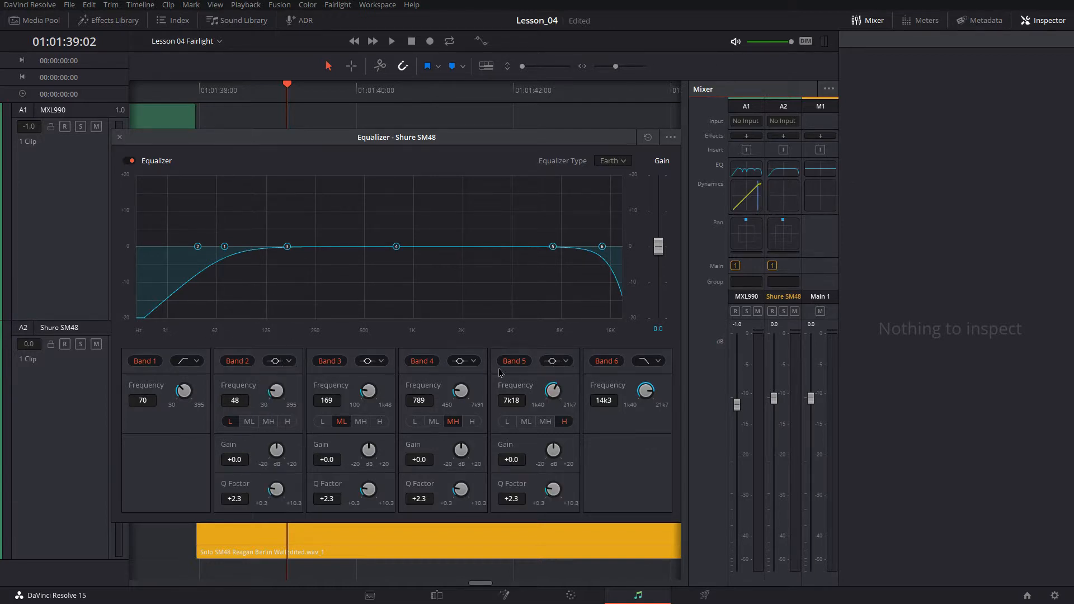
Sweep Band 2 as a narrow boost during playback, settle it at 93 Hz, gain +4.3 and Q factor +6.3, and audition it.
left_click_drag(269, 491, 514, 496)
left_click_drag(272, 453, 477, 455)
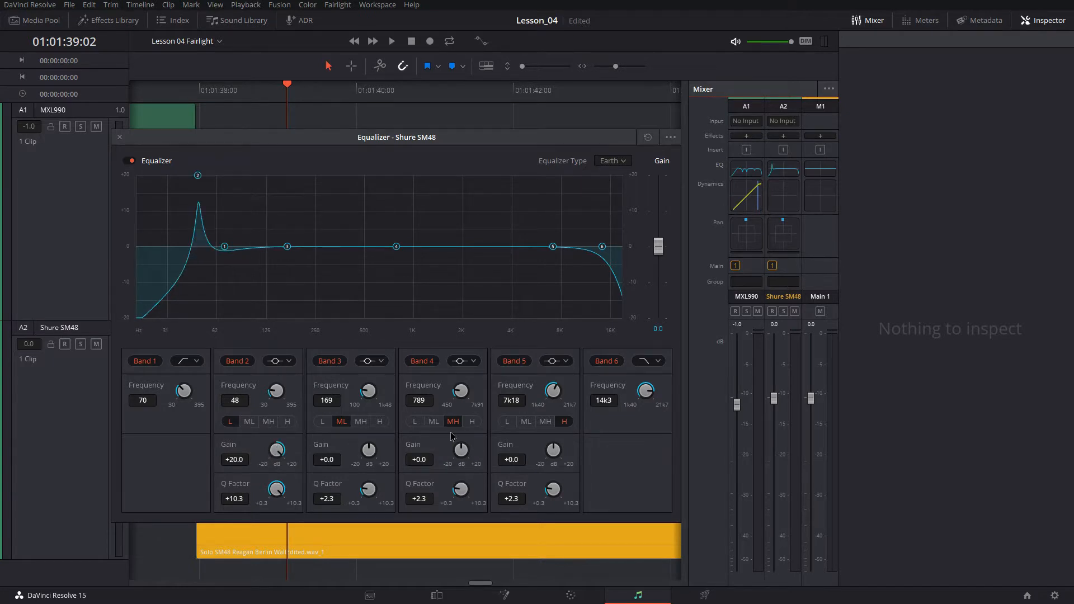
key("space")
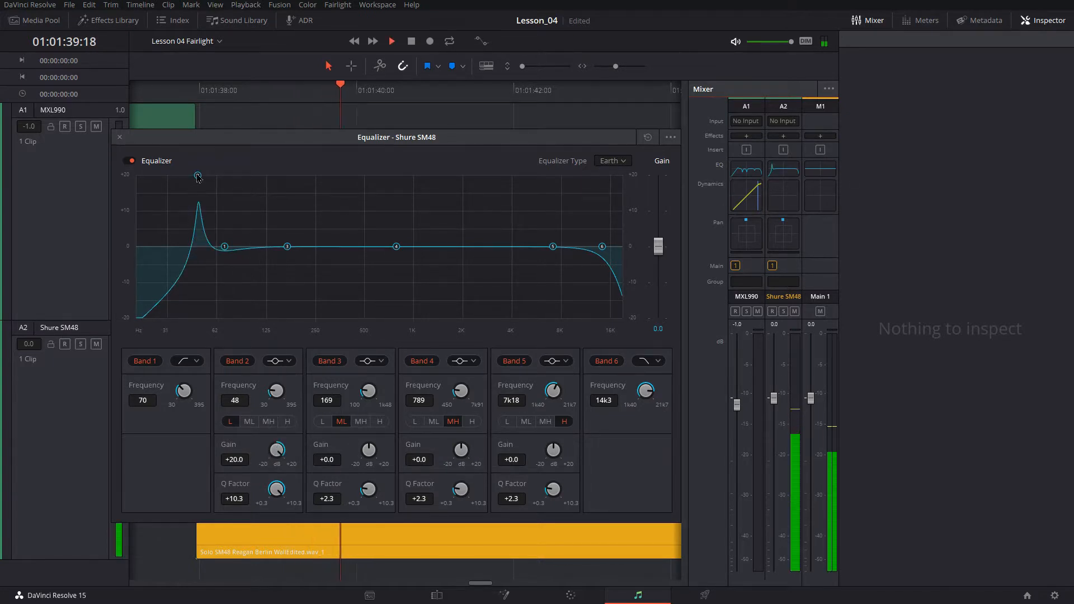
left_click_drag(198, 176, 247, 237)
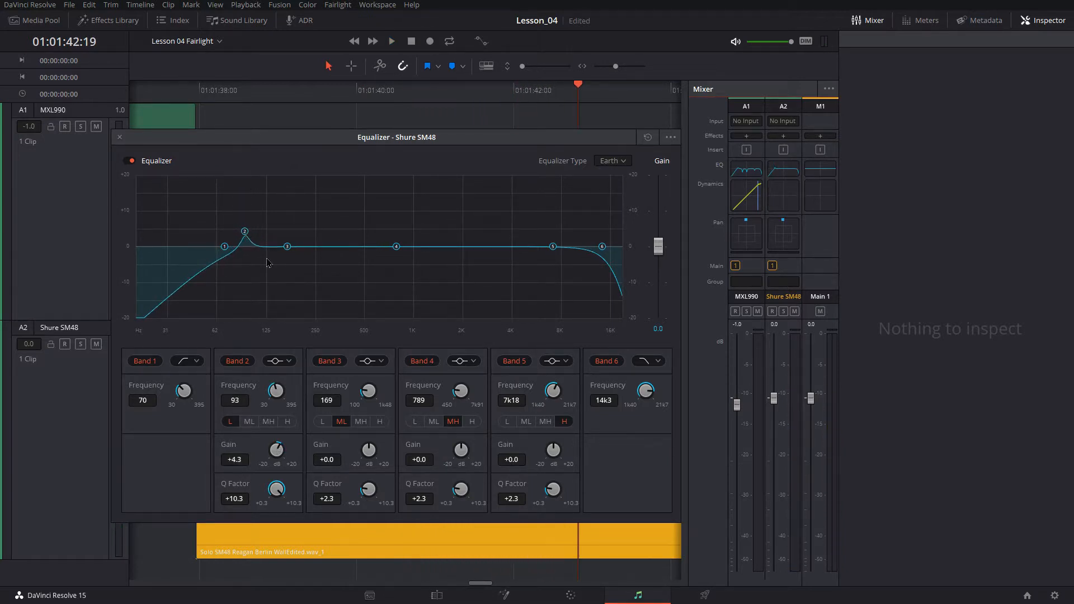
left_click_drag(292, 494, 235, 438)
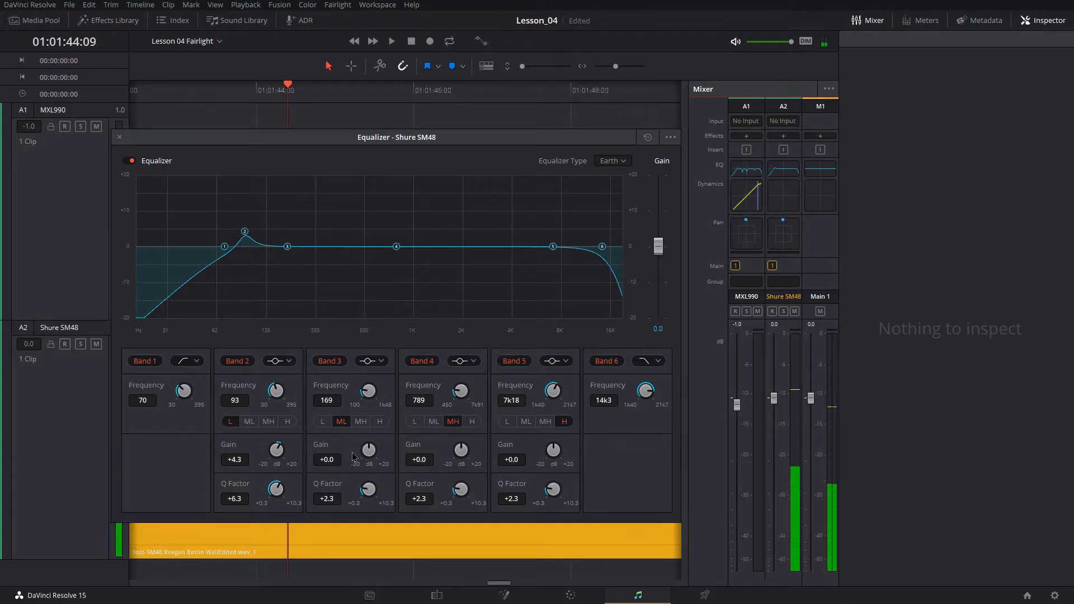
key("space")
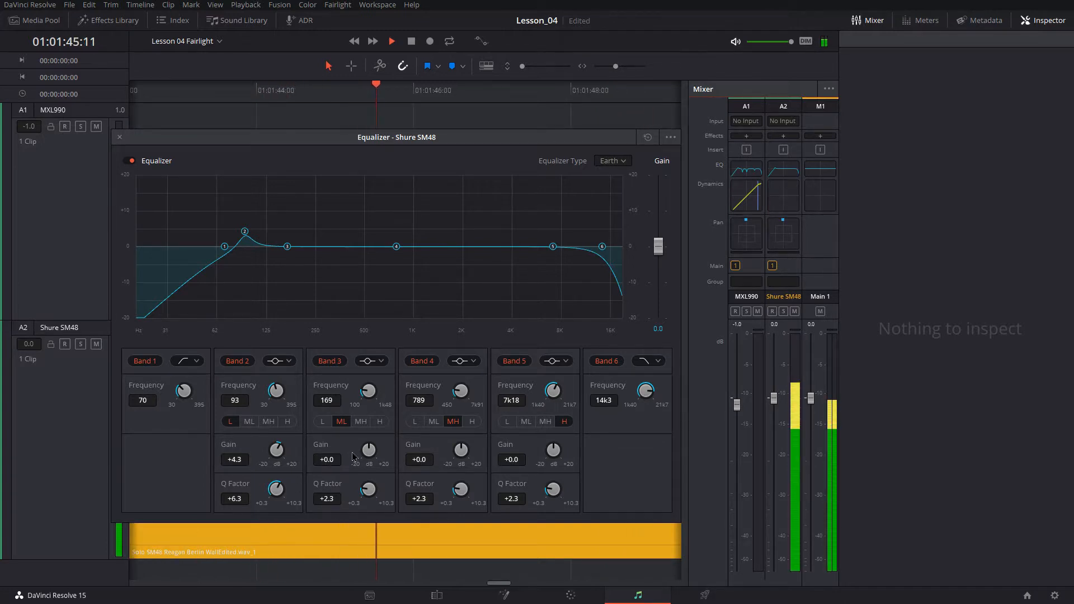
key("space")
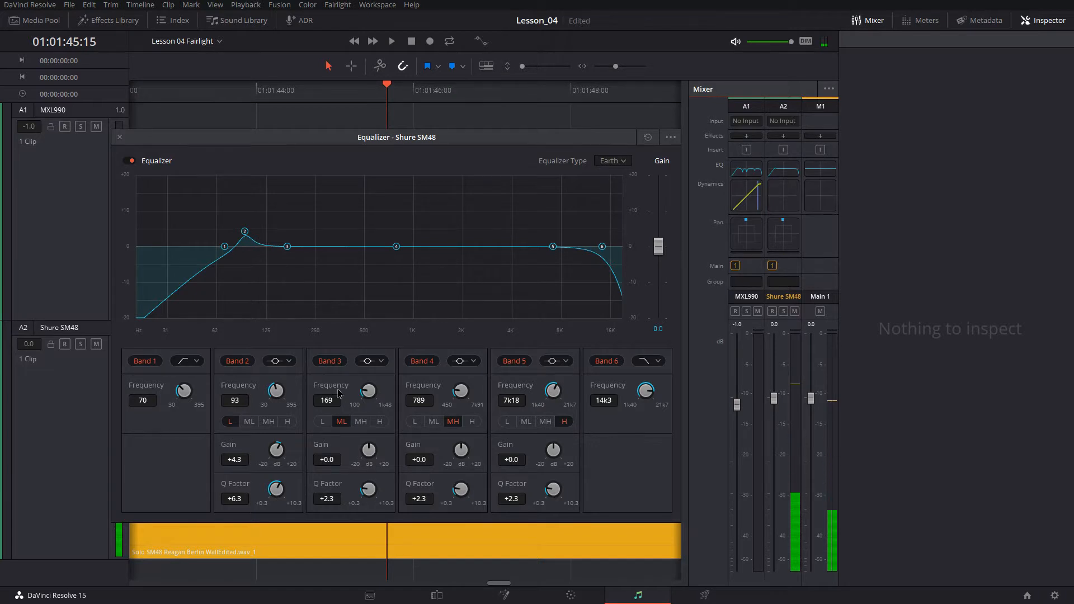
Set Band 3 to Q factor +10.3 and cut it to -9.0 dB at 331 Hz while listening.
left_click_drag(364, 491, 563, 529)
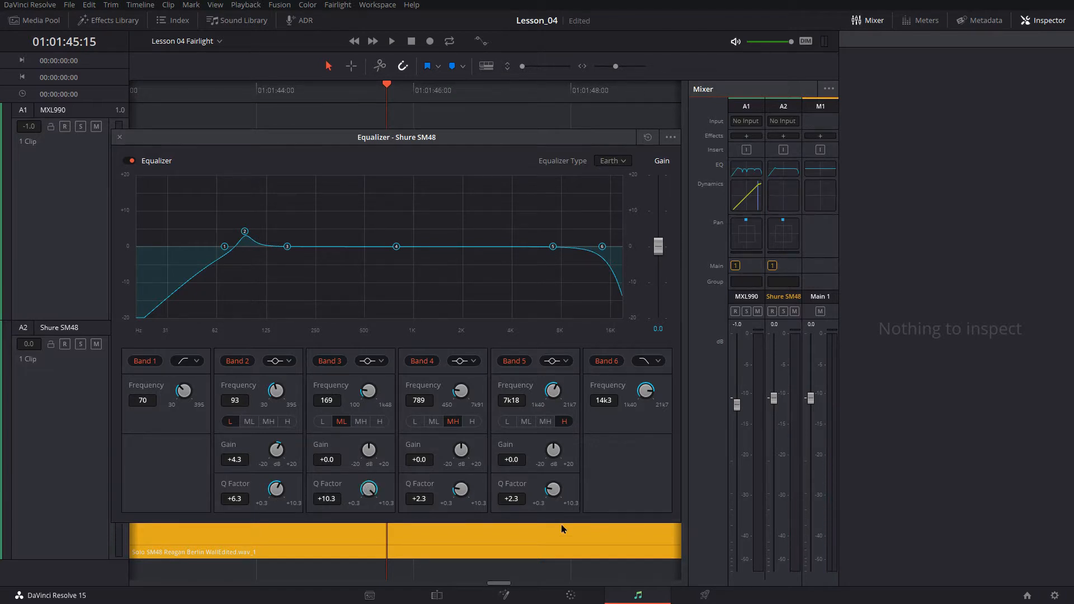
left_click_drag(366, 450, 337, 284)
key("space")
Sweep Band 4 with Q factor +10.3 and +20 dB gain, cut it to -9.8 dB at 1k05, and audition the voice.
left_click_drag(460, 489, 459, 458)
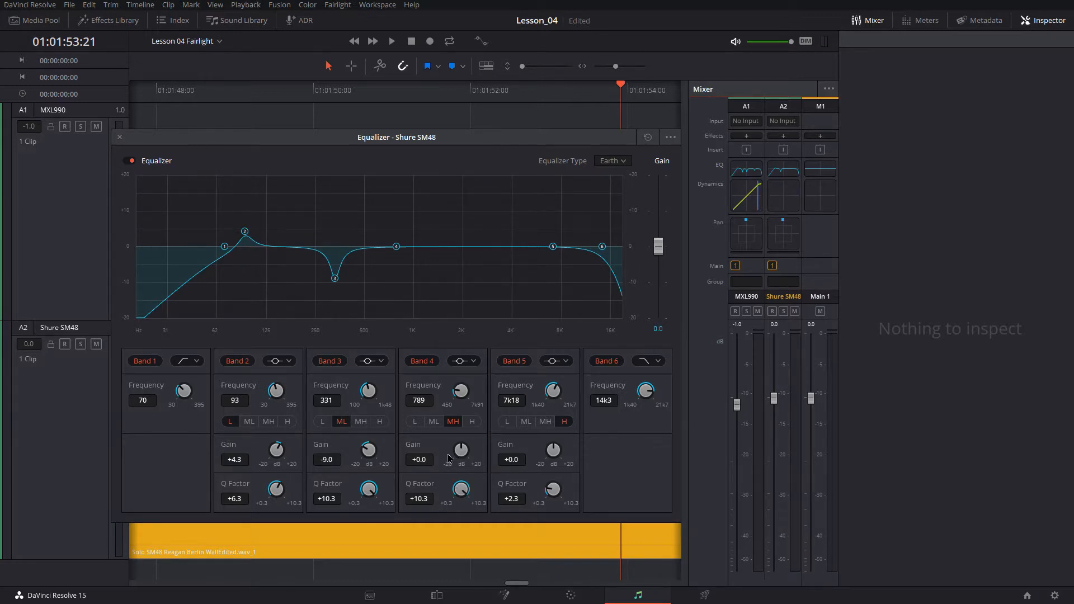
left_click_drag(459, 449, 459, 414)
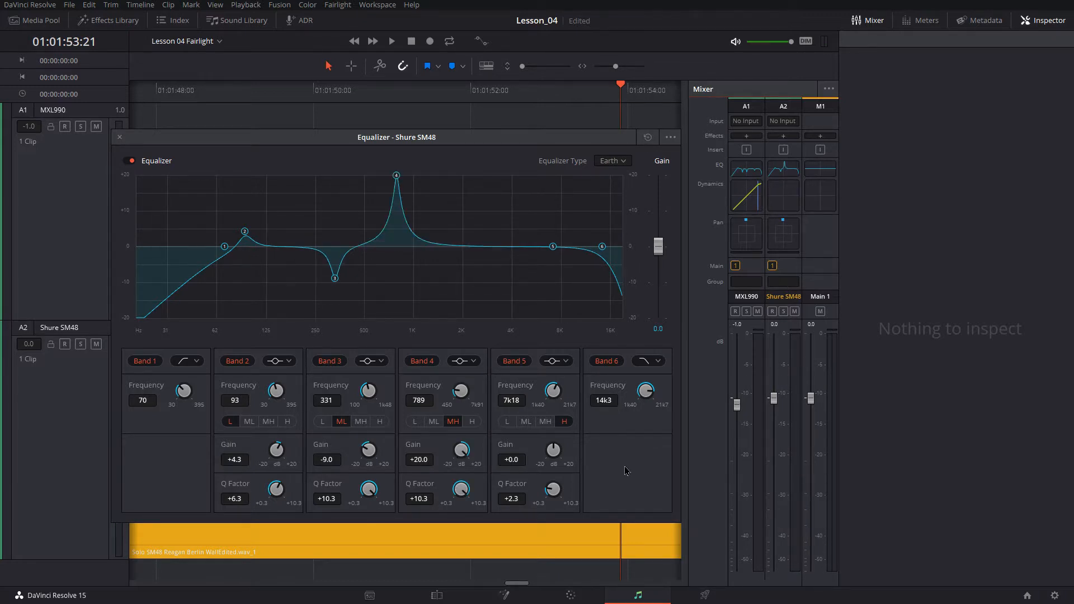
key("space")
left_click_drag(397, 178, 420, 286)
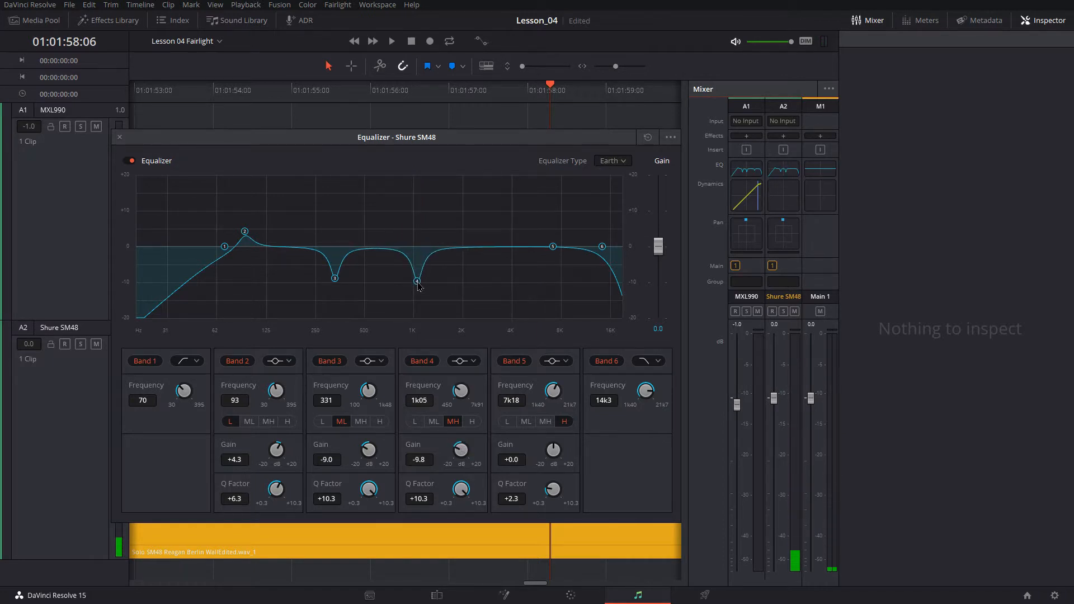
key("space")
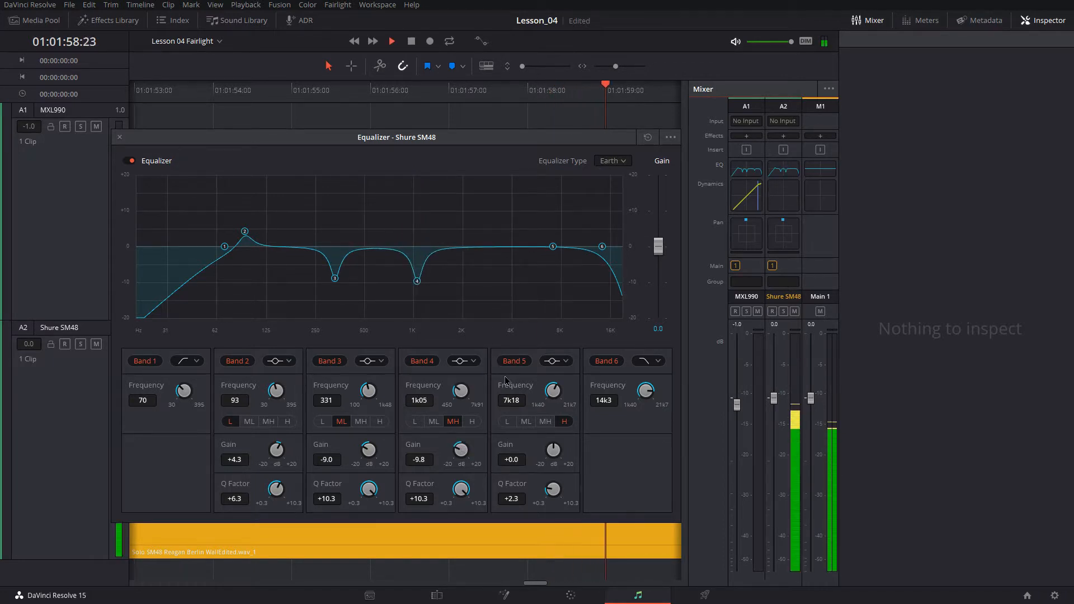
key("space")
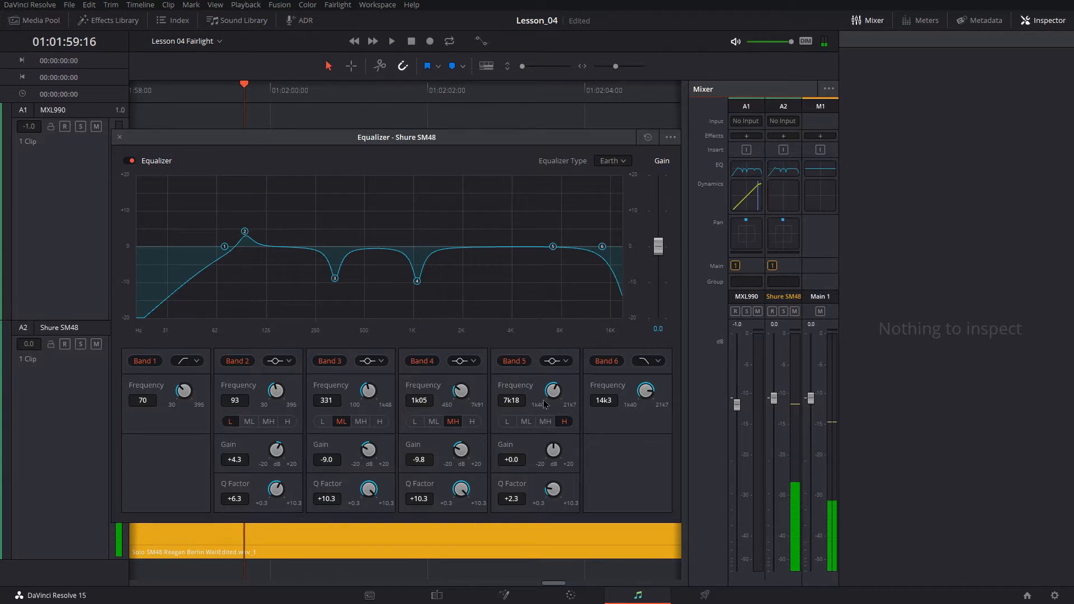
Sweep Band 5 with Q factor +10.3 and +20 dB gain, cut it to -4.1 dB at 3k59, audition it and close the equalizer.
left_click_drag(552, 247, 511, 251)
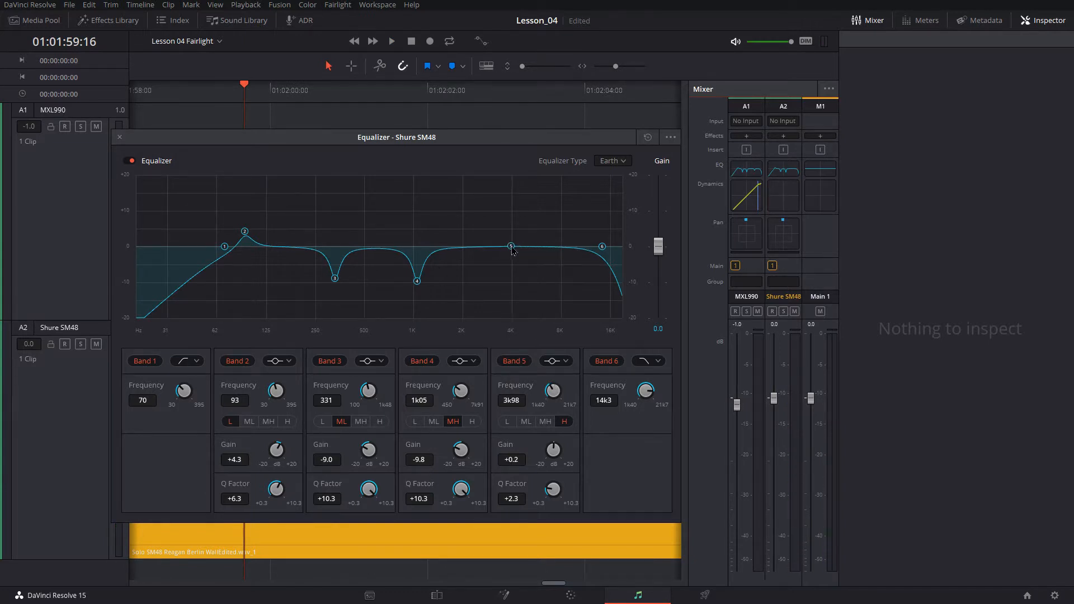
left_click_drag(552, 491, 722, 491)
left_click_drag(553, 449, 743, 468)
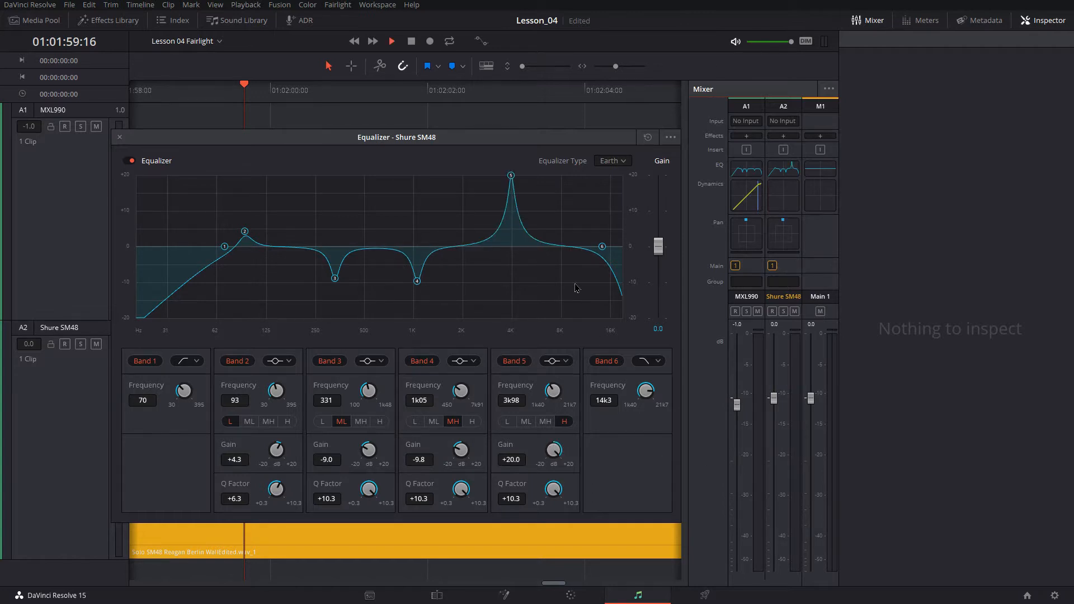
key("space")
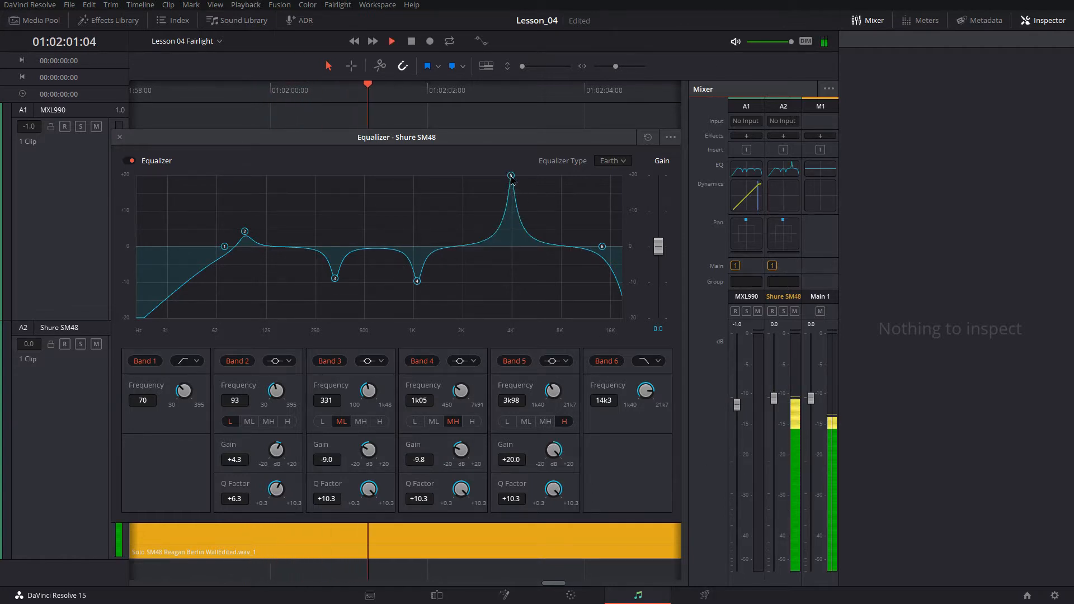
left_click_drag(511, 178, 505, 267)
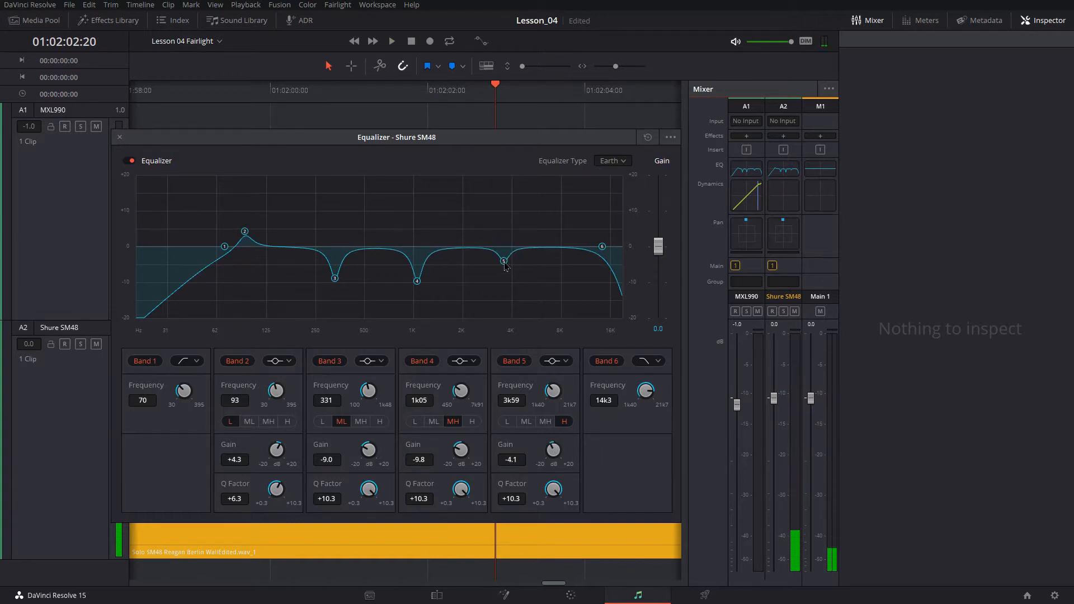
key("space")
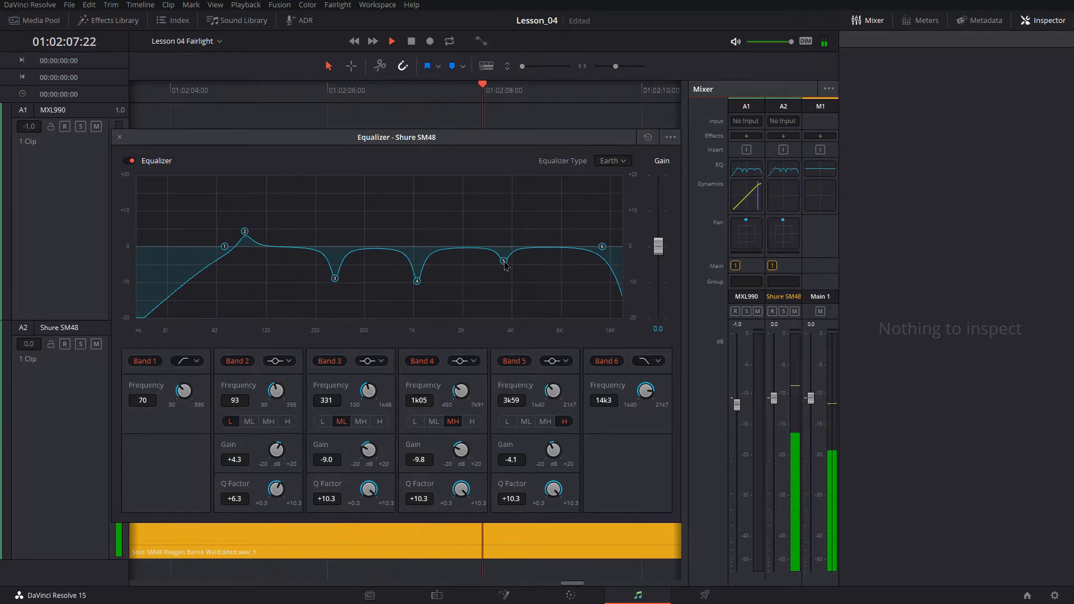
key("space")
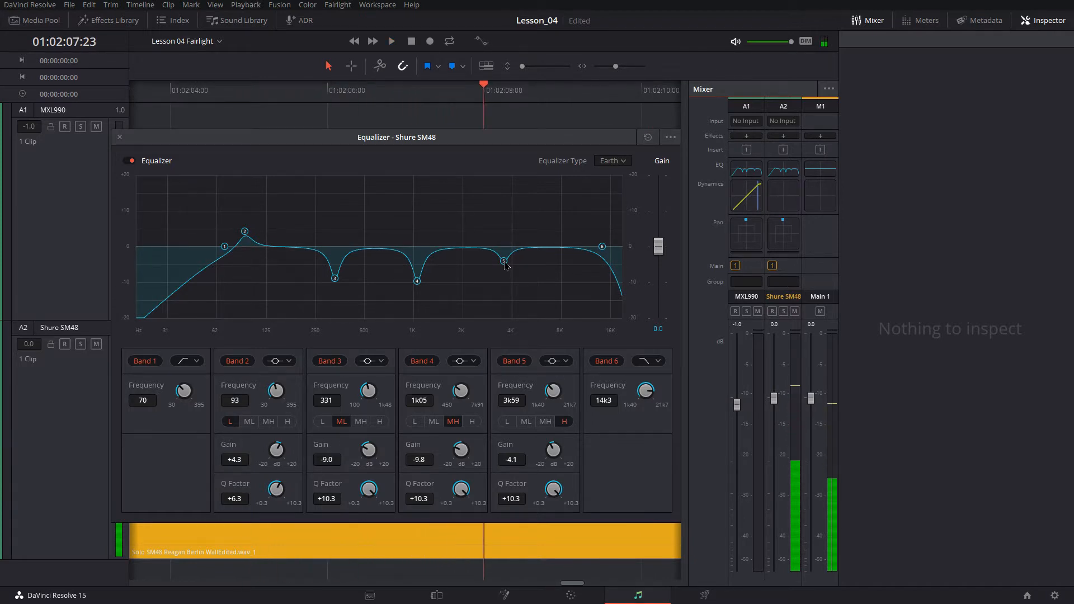
left_click(120, 137)
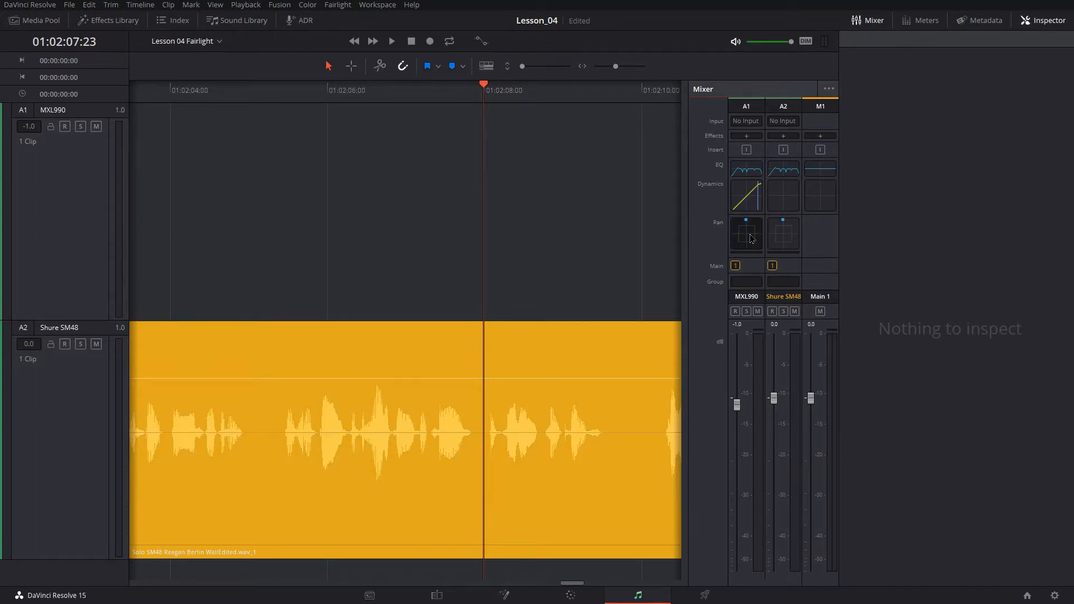
Enable the compressor in the Shure SM48 track's dynamics and set its ratio to 2.9:1.
double_click(790, 207)
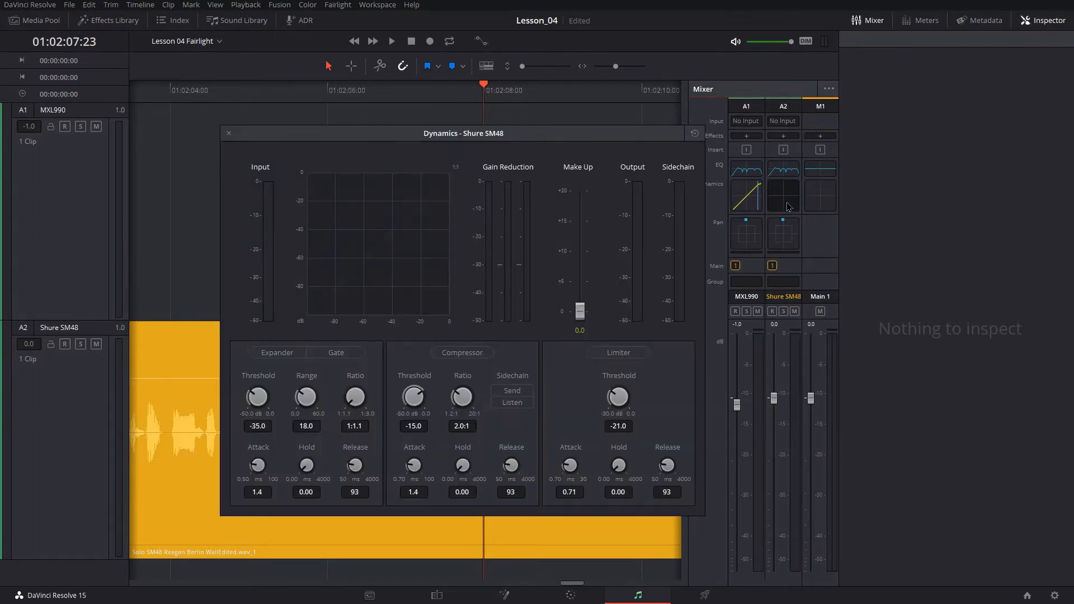
left_click(468, 352)
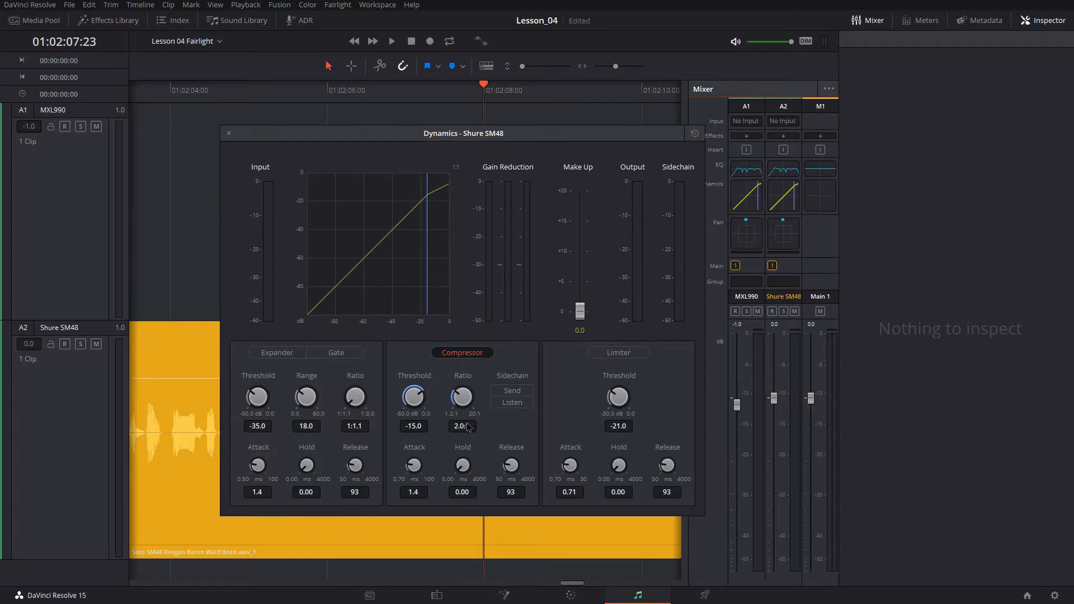
left_click_drag(462, 396, 485, 390)
Raise the Shure SM48 compressor's make-up gain to 1.2 dB, audition the voice and close the dynamics window.
key("space")
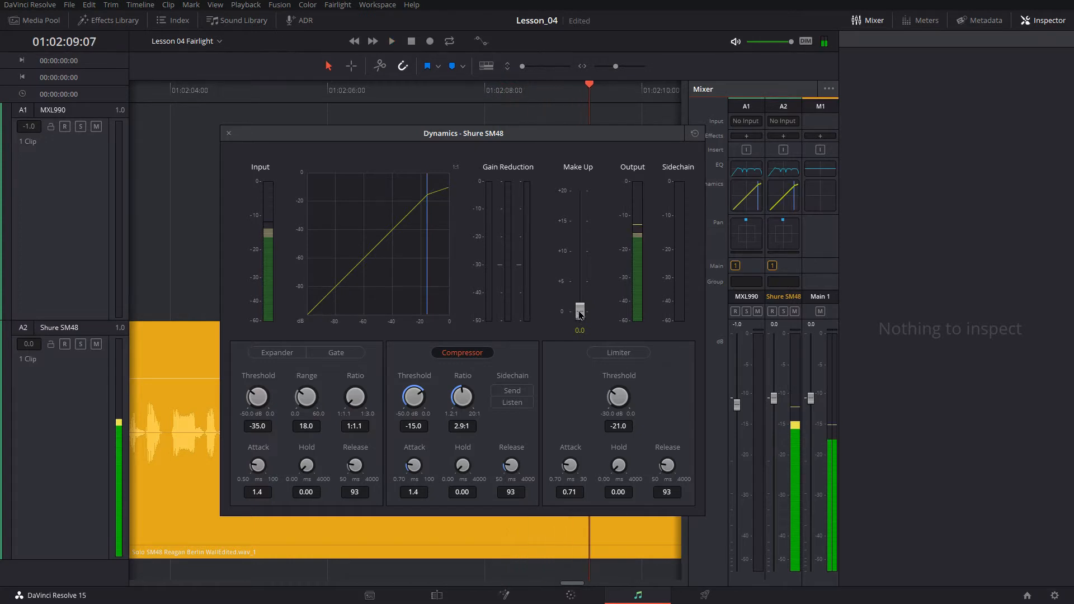
left_click_drag(580, 315, 580, 309)
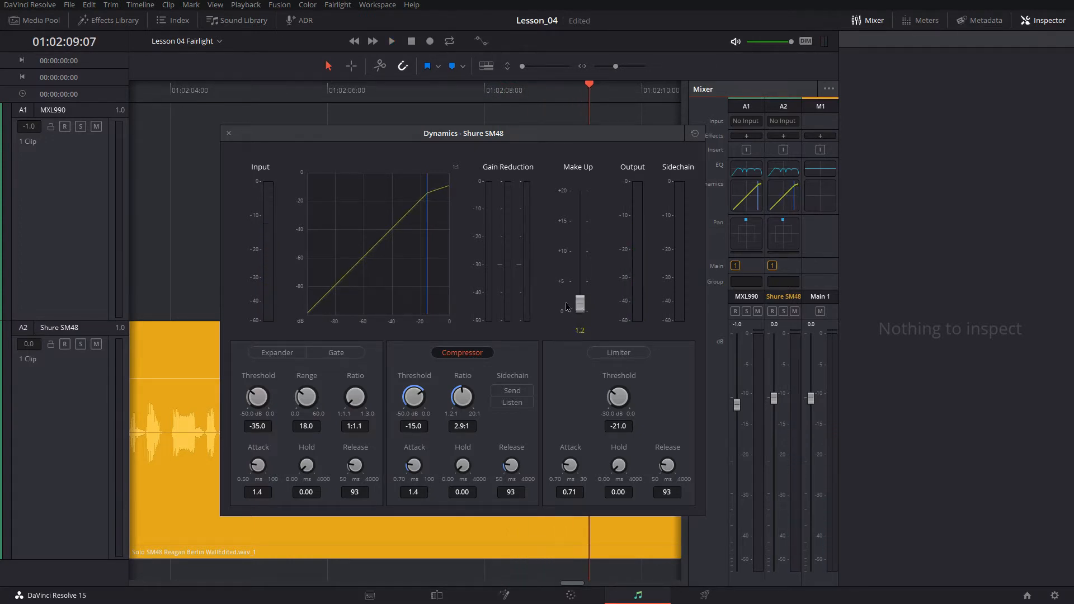
key("space")
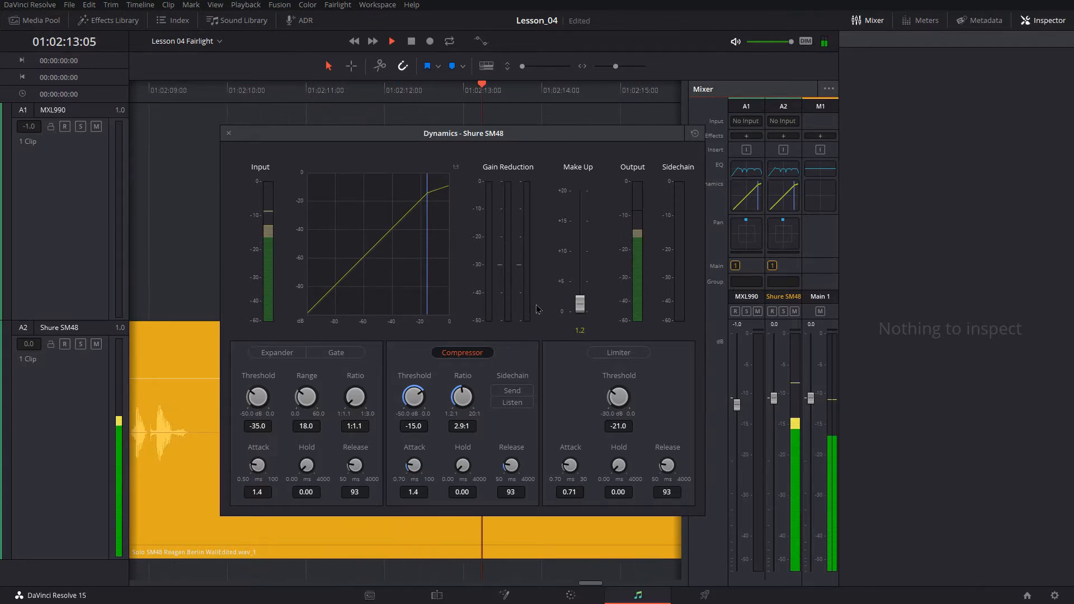
key("space")
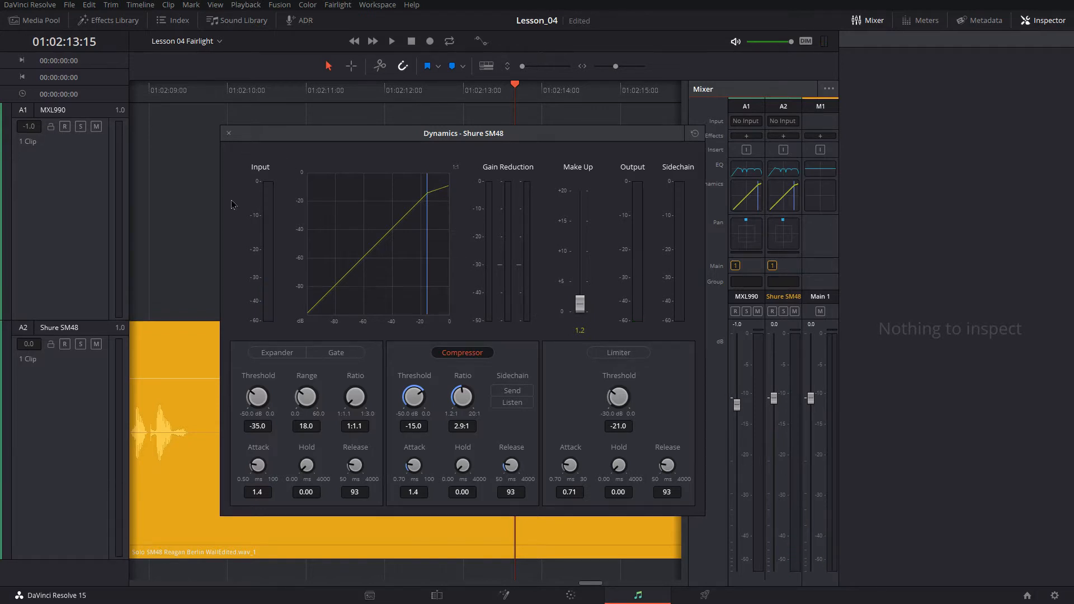
left_click(229, 134)
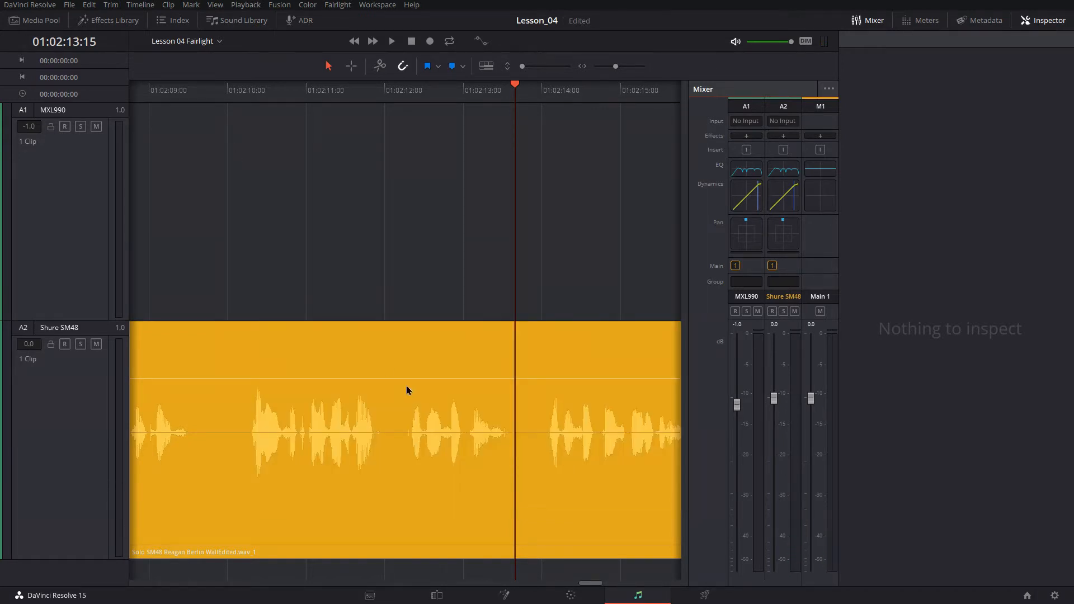
Return to the Edit page and move the playhead to the start of the timeline.
left_click(437, 595)
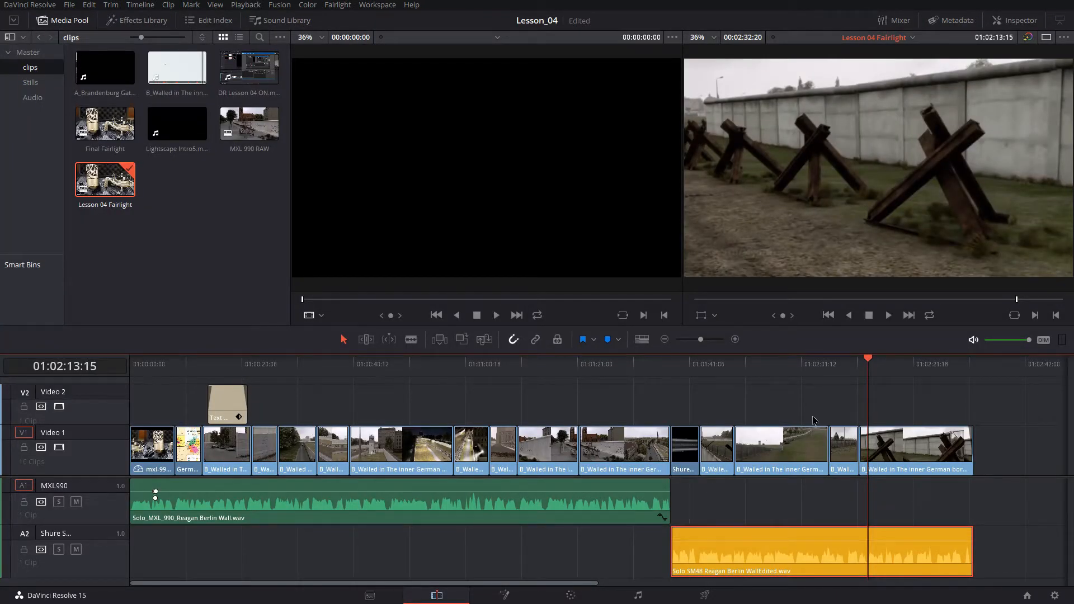
key("Home")
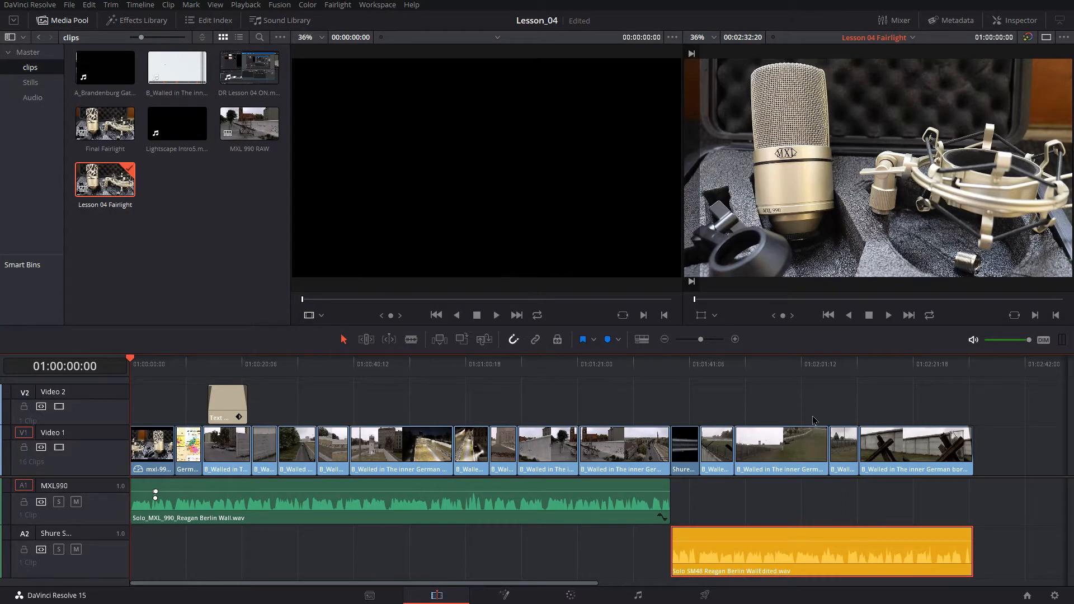